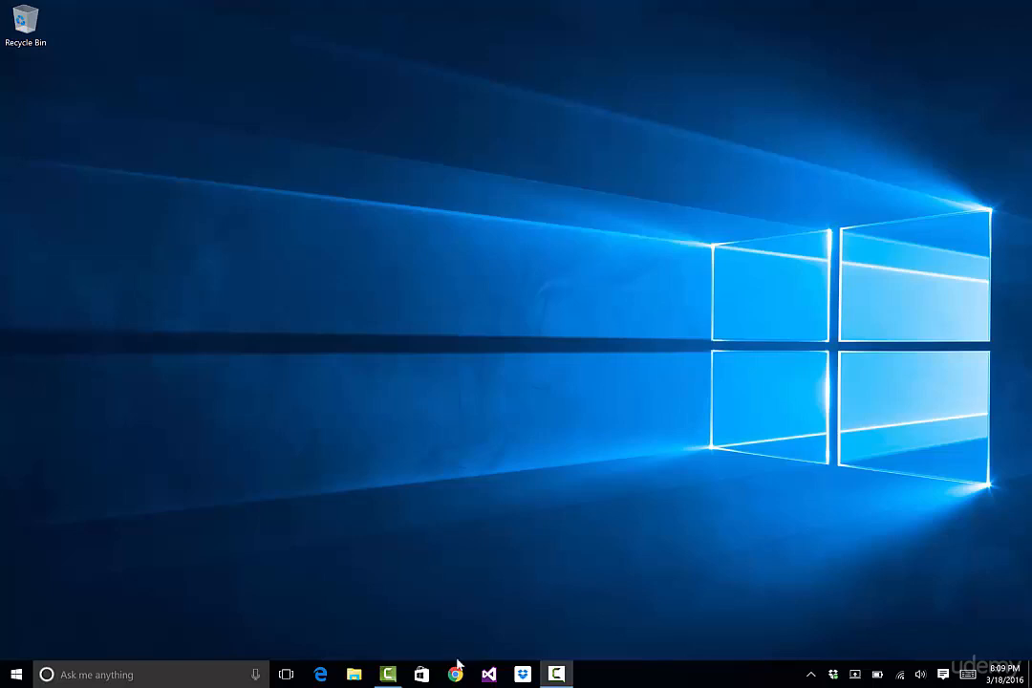
# Open the web browser and search Google for install android sdk
pyautogui.click(455, 673)
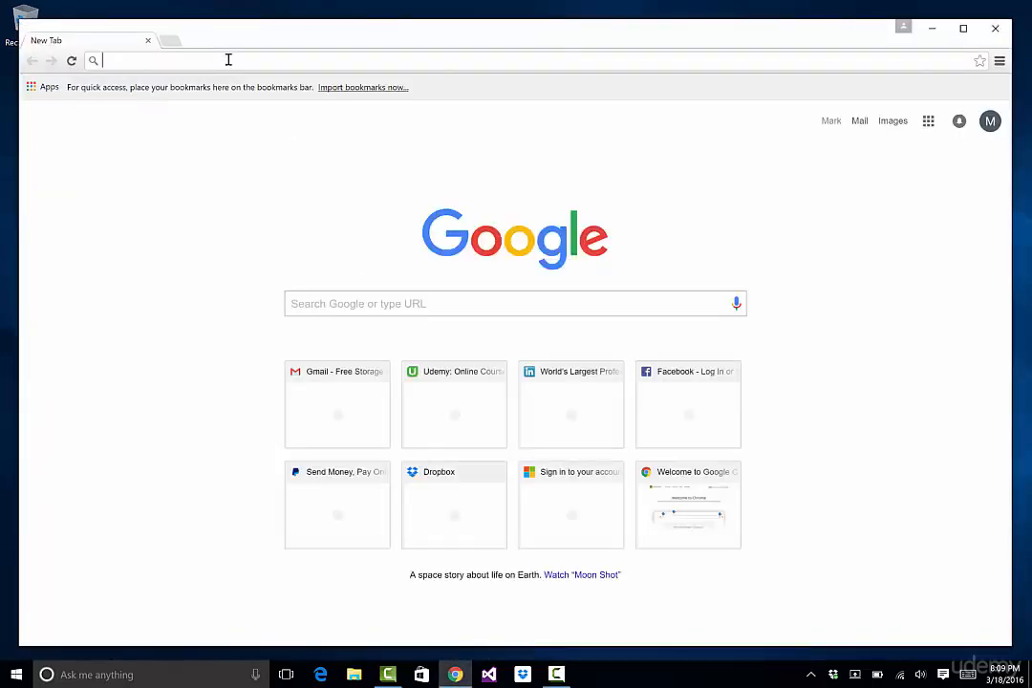
pyautogui.write('install android ')
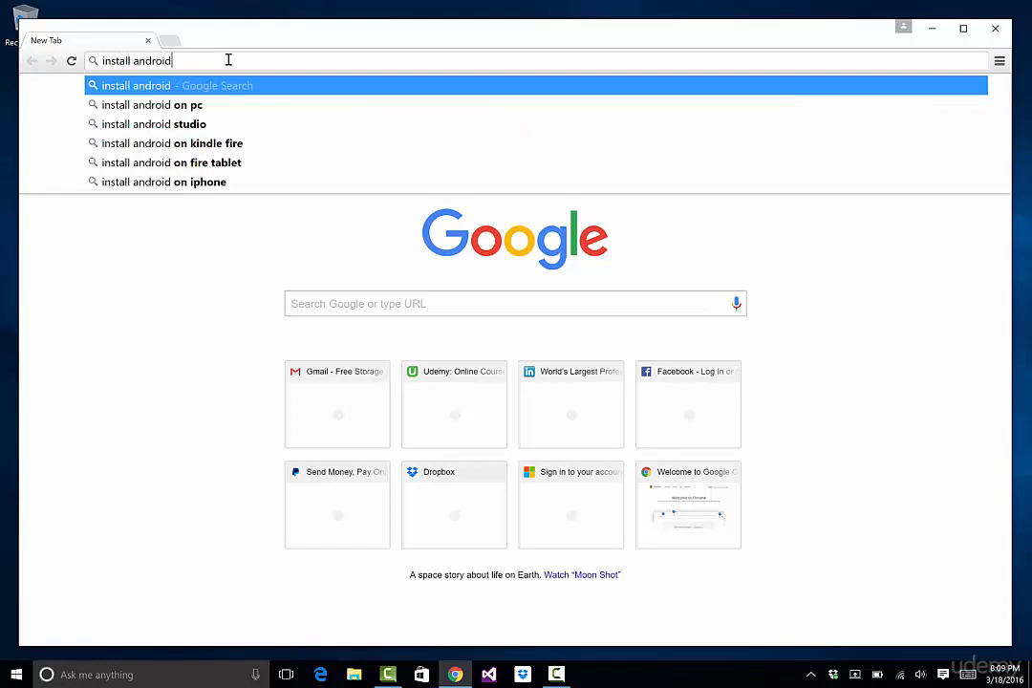
pyautogui.write('sdk')
pyautogui.press('Return')
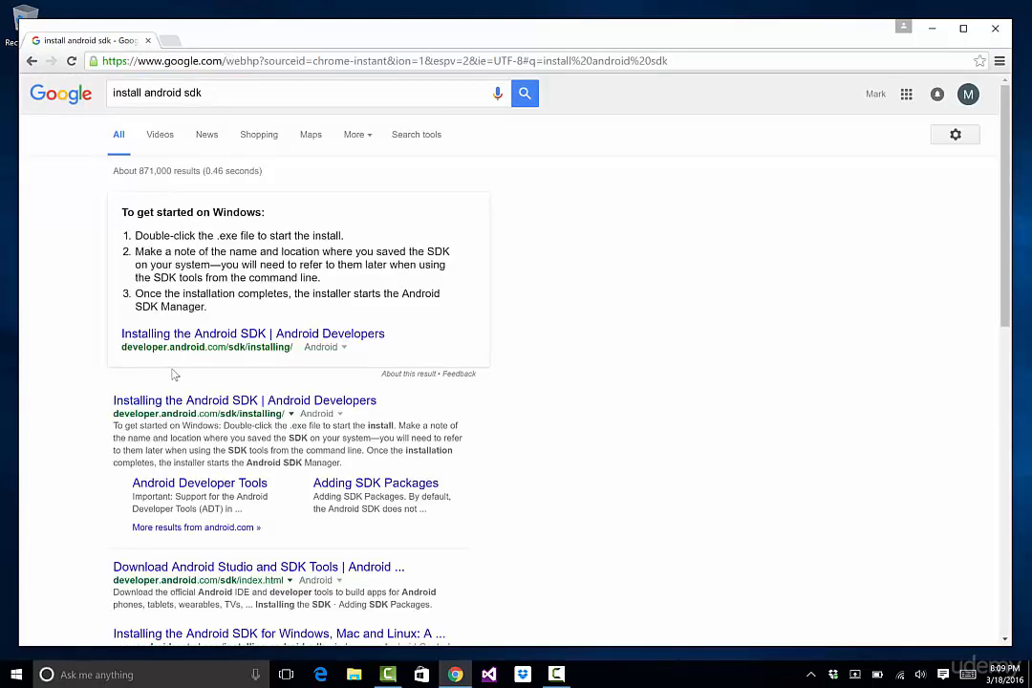
# Open the Installing the Android SDK result, choose the Android Studio bundle, and go to its Windows download
pyautogui.click(162, 400)
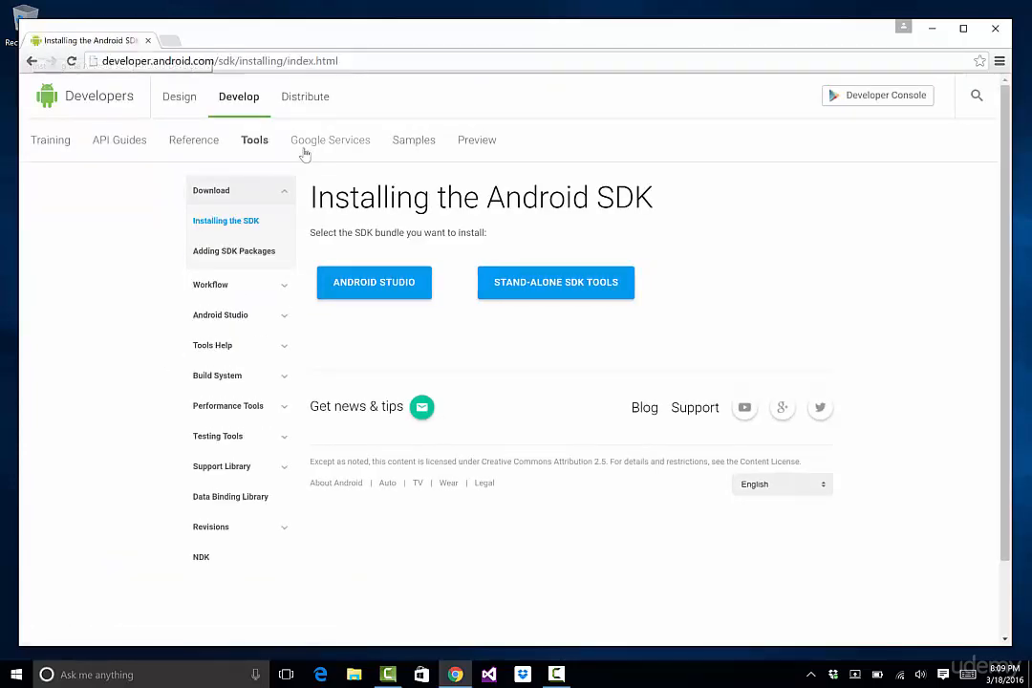
pyautogui.click(376, 289)
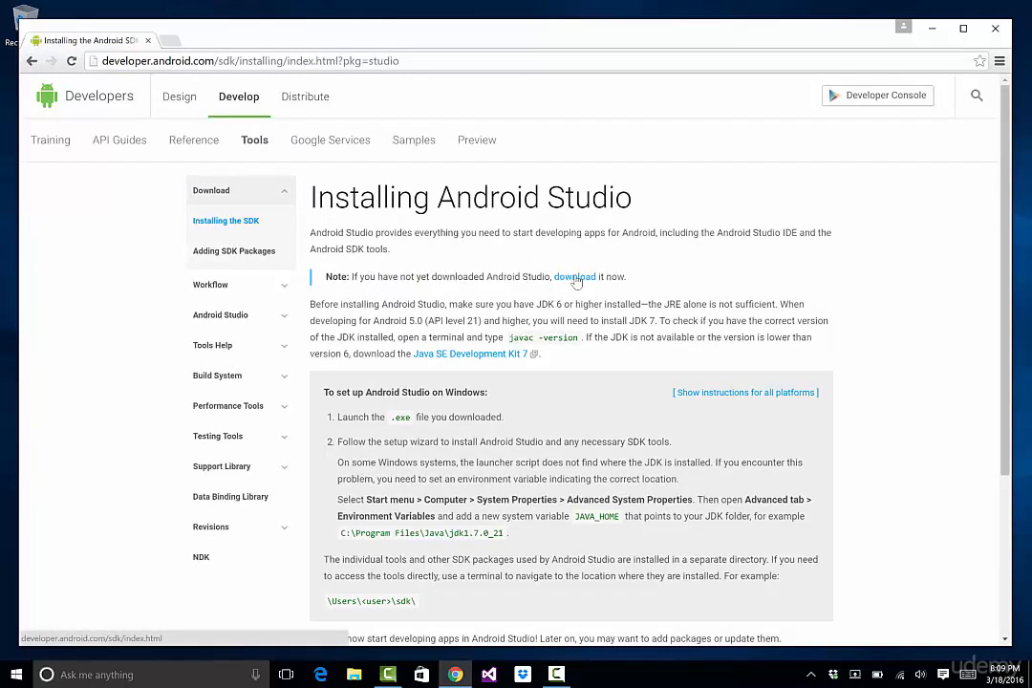
pyautogui.click(575, 277)
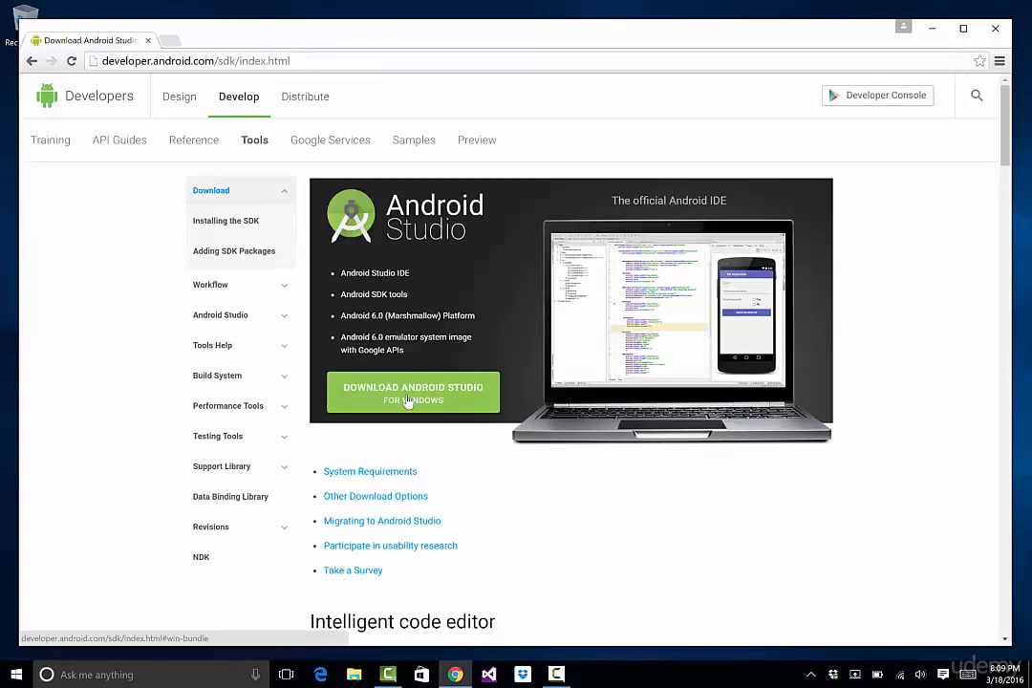
pyautogui.click(408, 392)
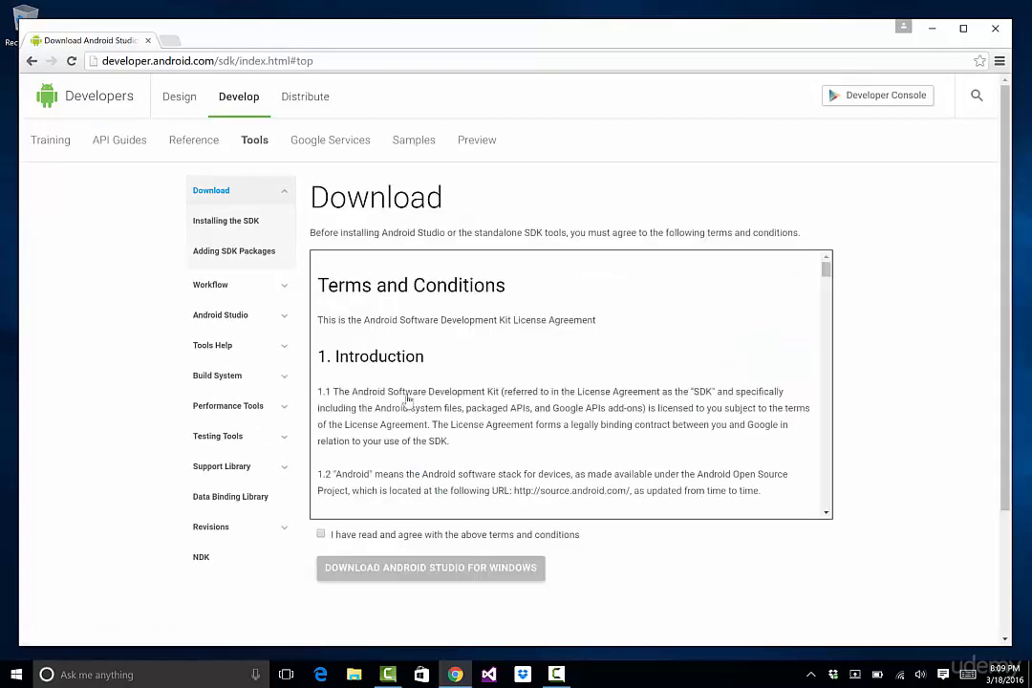
# Accept the terms and conditions and download Android Studio for Windows
pyautogui.click(322, 535)
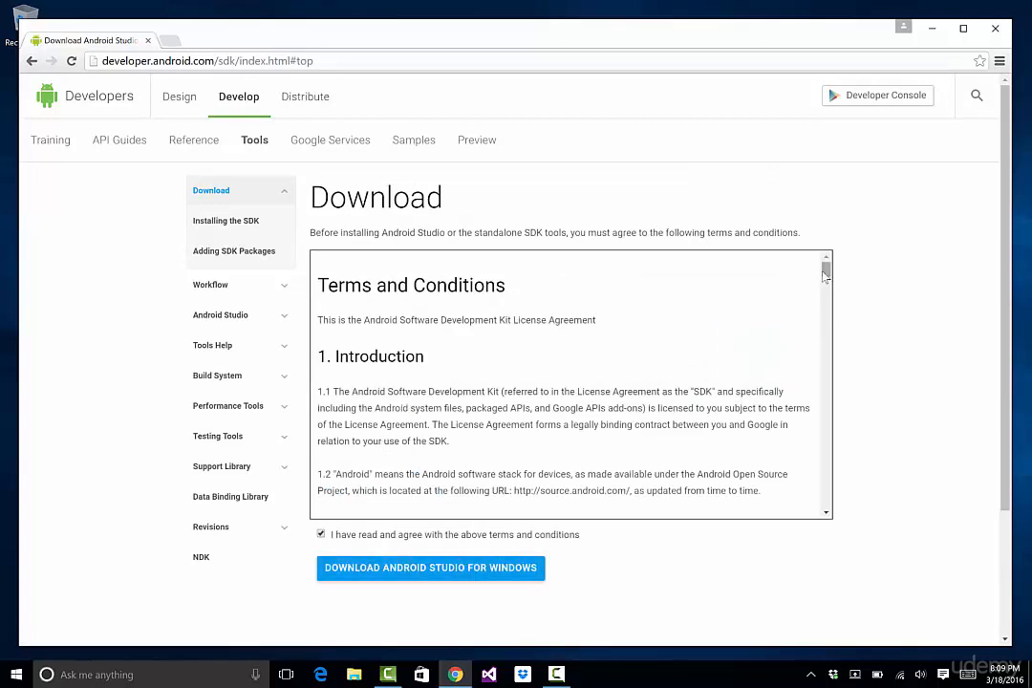
pyautogui.scroll(-20, 806, 491)
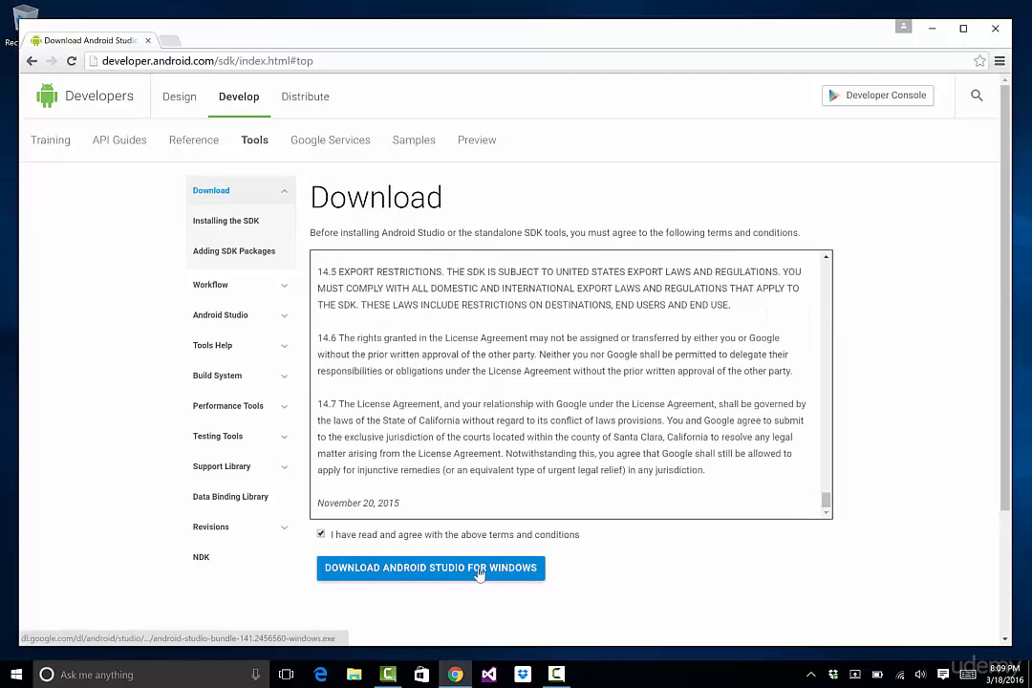
pyautogui.click(478, 574)
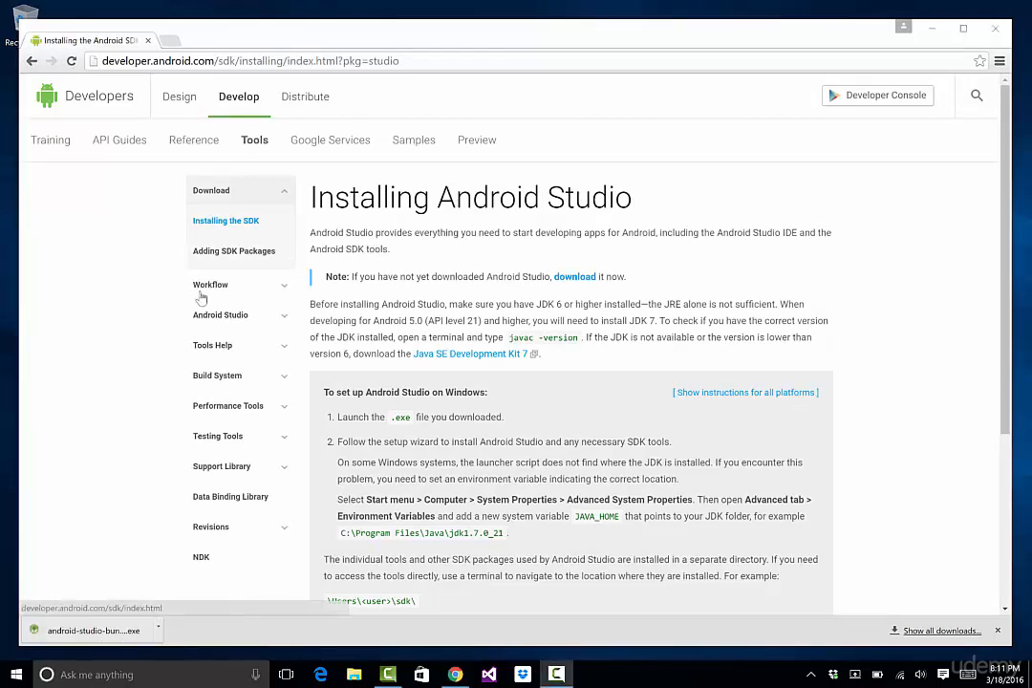
# Launch the downloaded Android Studio installer and advance past the welcome page
pyautogui.click(88, 631)
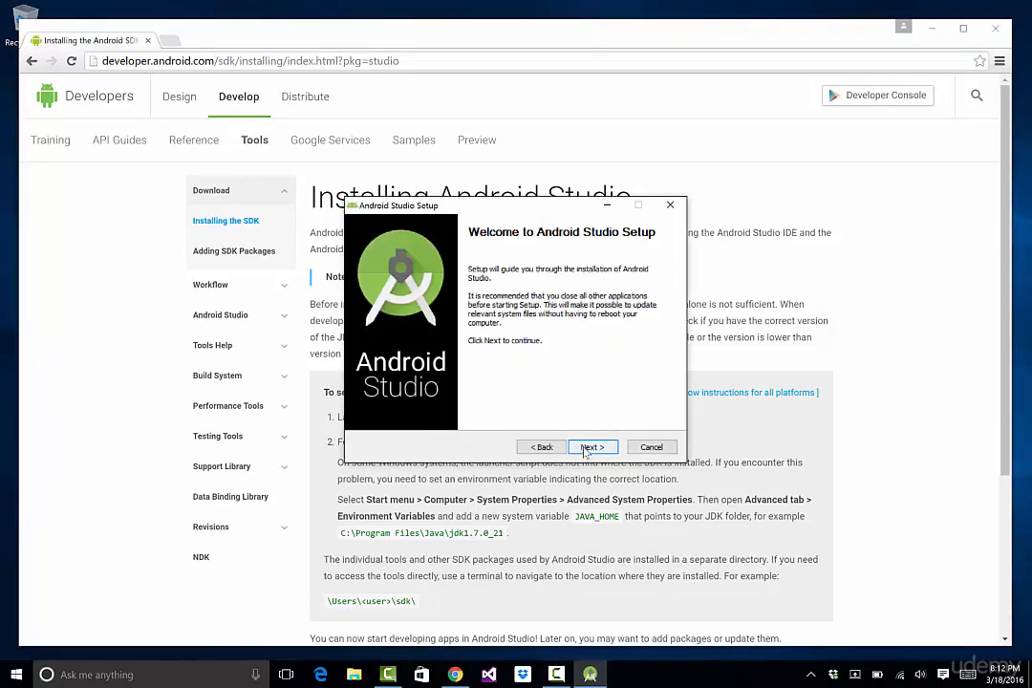
pyautogui.click(590, 446)
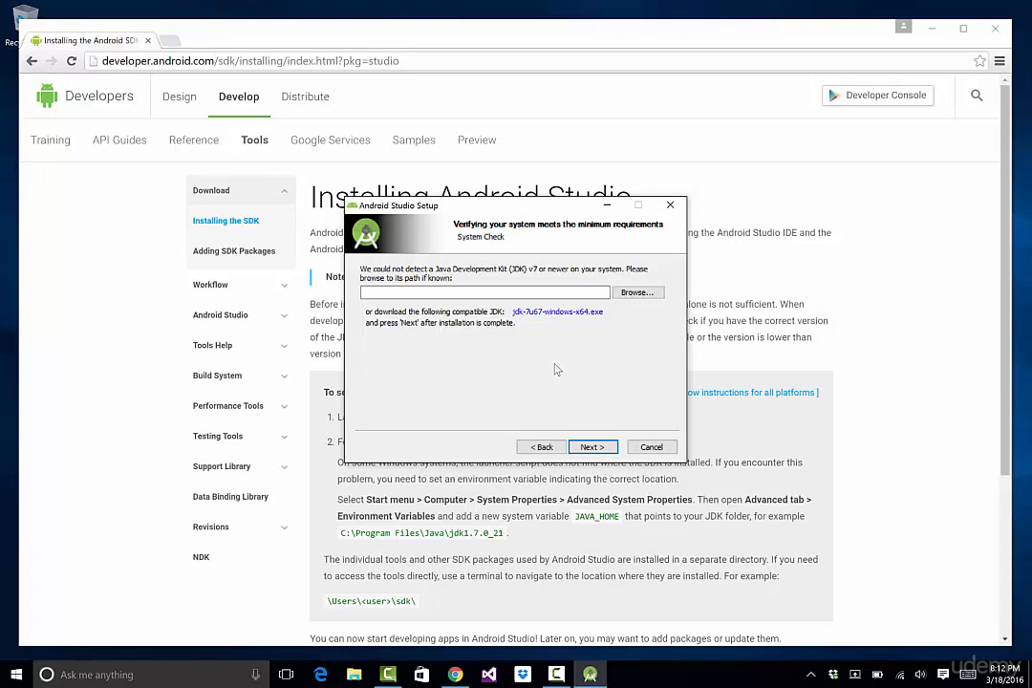
# Open the suggested JDK download page, accept the Oracle license agreement, and download jdk-7u79-windows-x64.exe
pyautogui.click(526, 318)
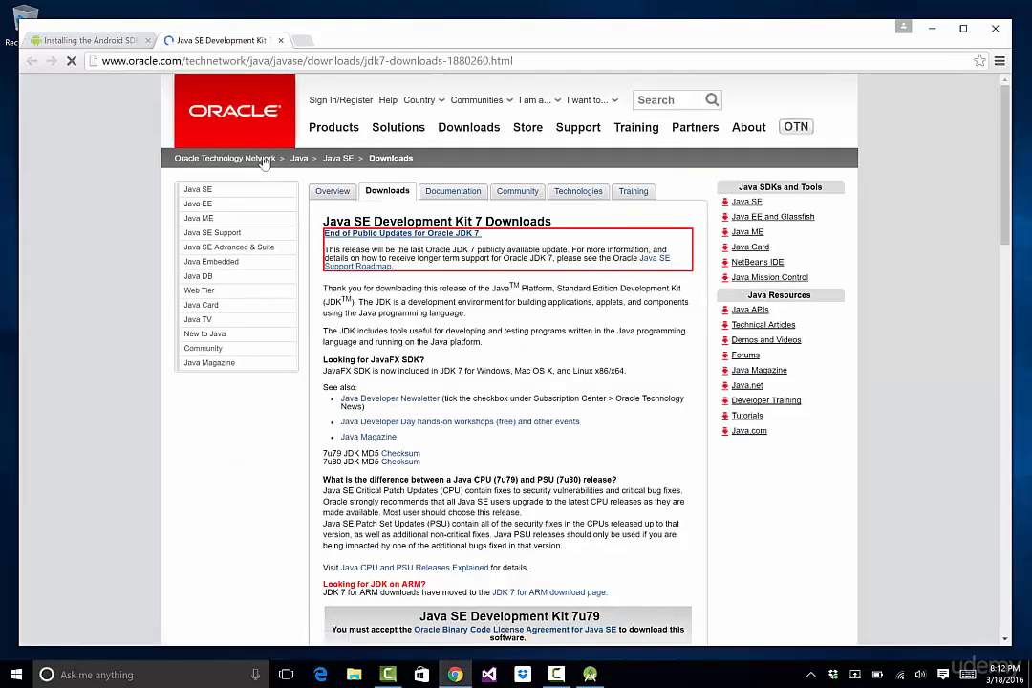
pyautogui.scroll(-5, 612, 390)
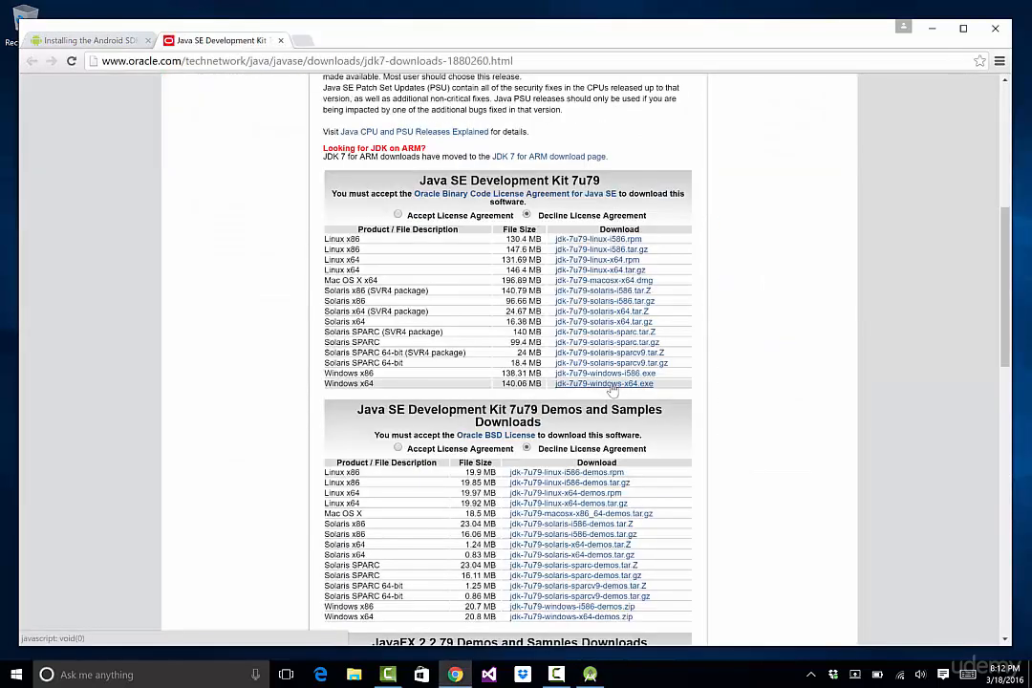
pyautogui.click(589, 384)
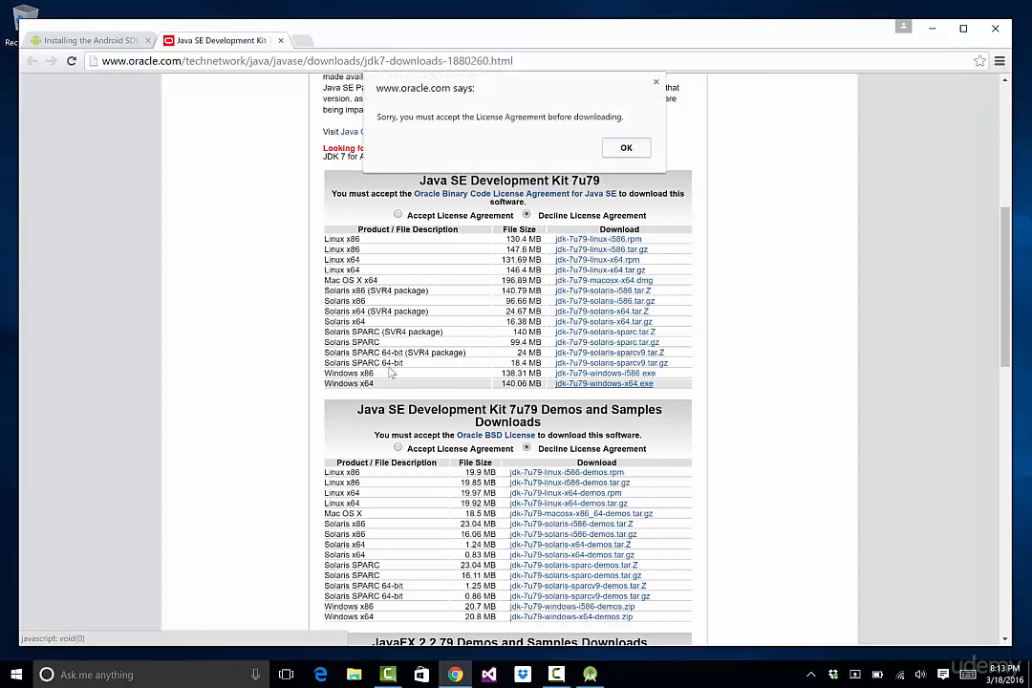
pyautogui.click(623, 149)
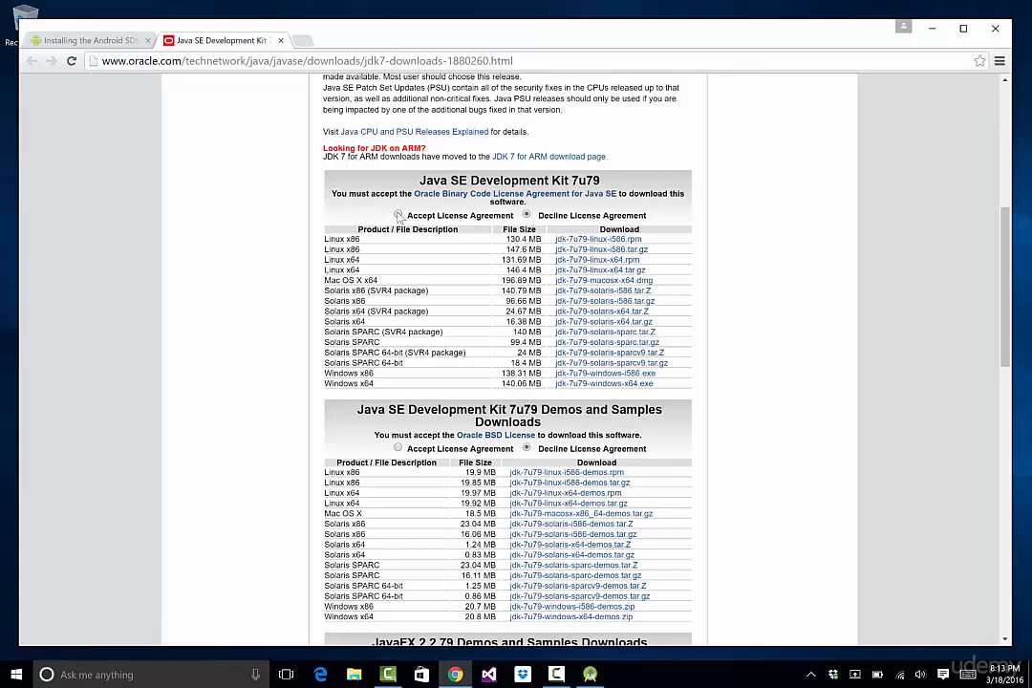
pyautogui.click(398, 216)
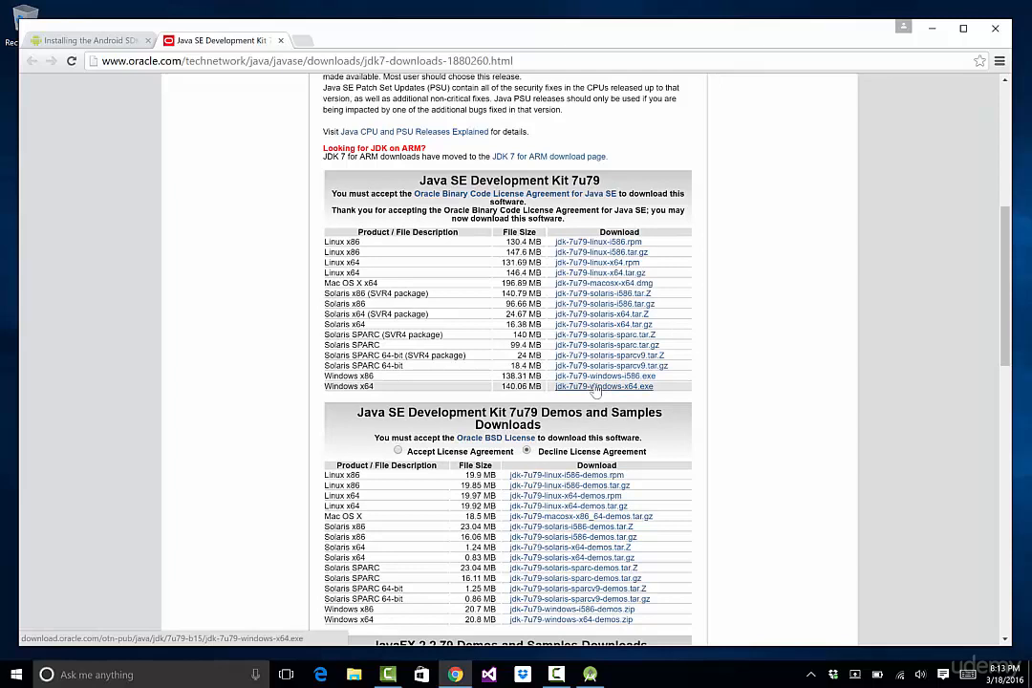
pyautogui.click(595, 387)
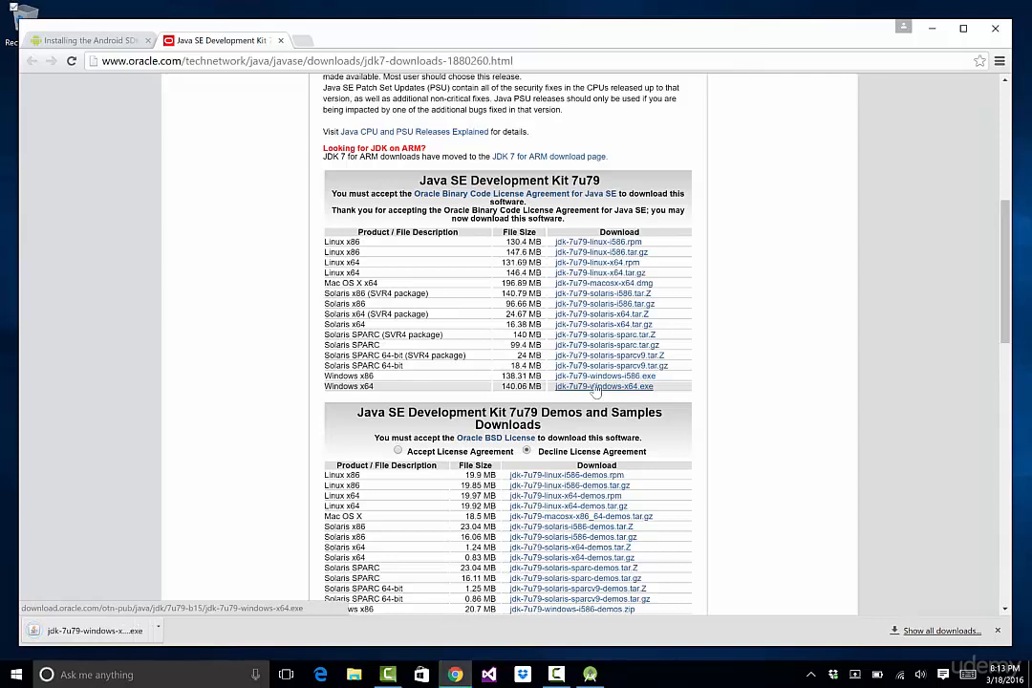
# Run the JDK 7u79 installer with its default features and destination folders, then close it
pyautogui.click(99, 632)
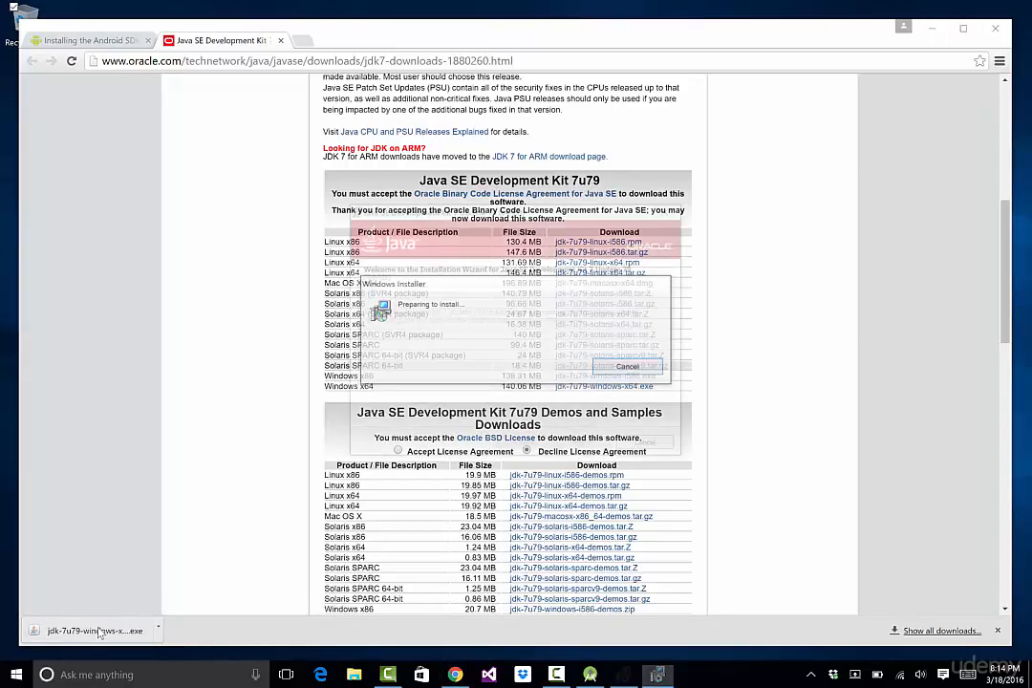
pyautogui.click(573, 447)
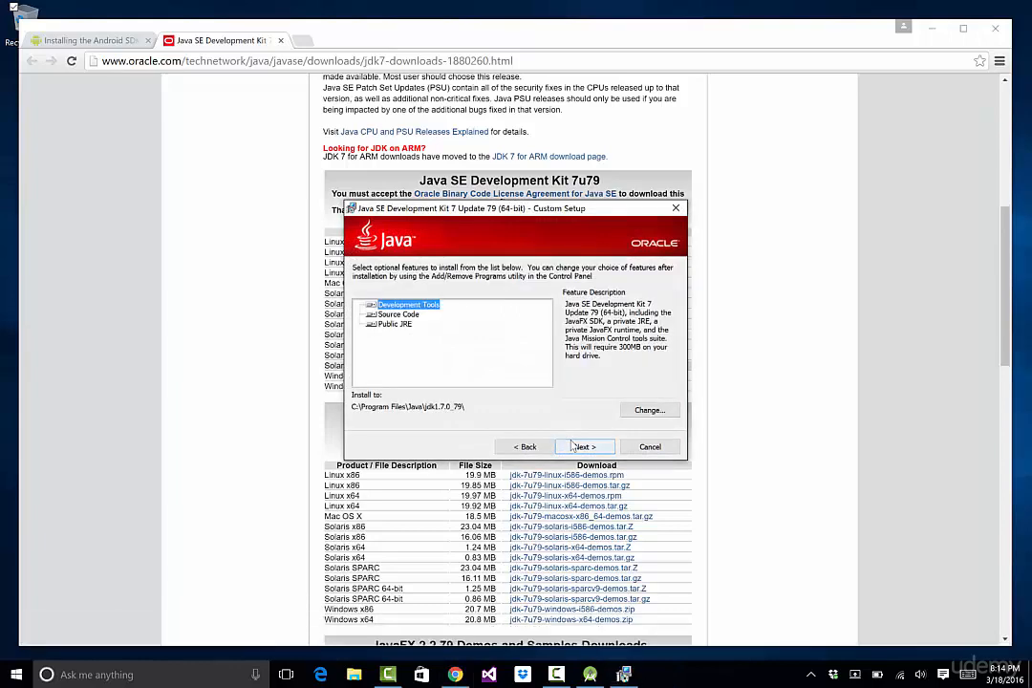
pyautogui.click(574, 446)
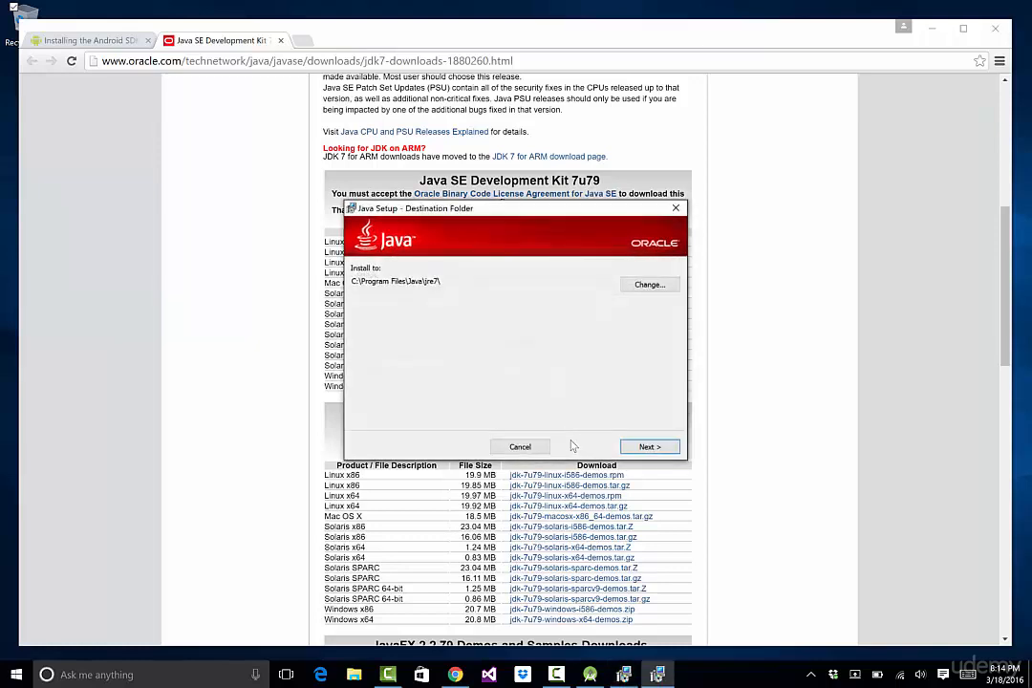
pyautogui.click(652, 446)
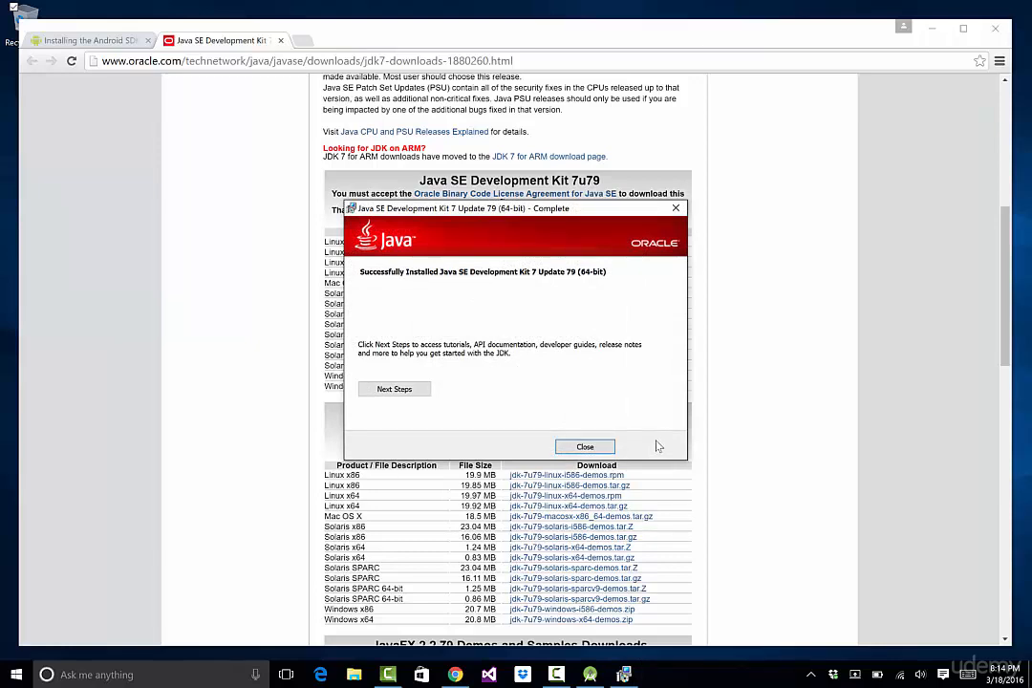
pyautogui.click(585, 447)
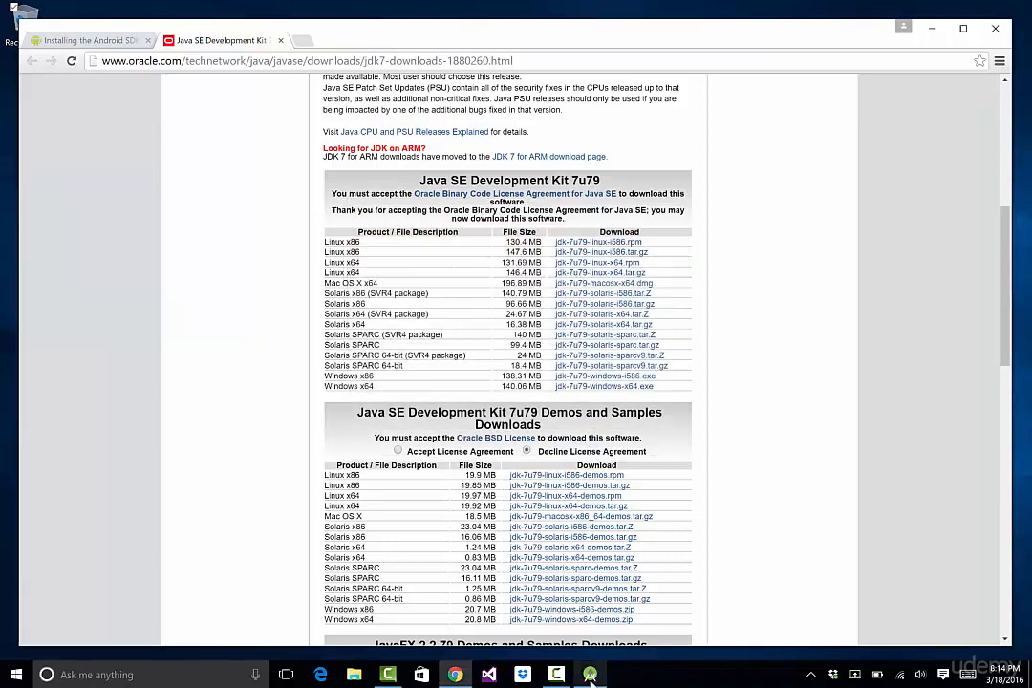
pyautogui.click(552, 449)
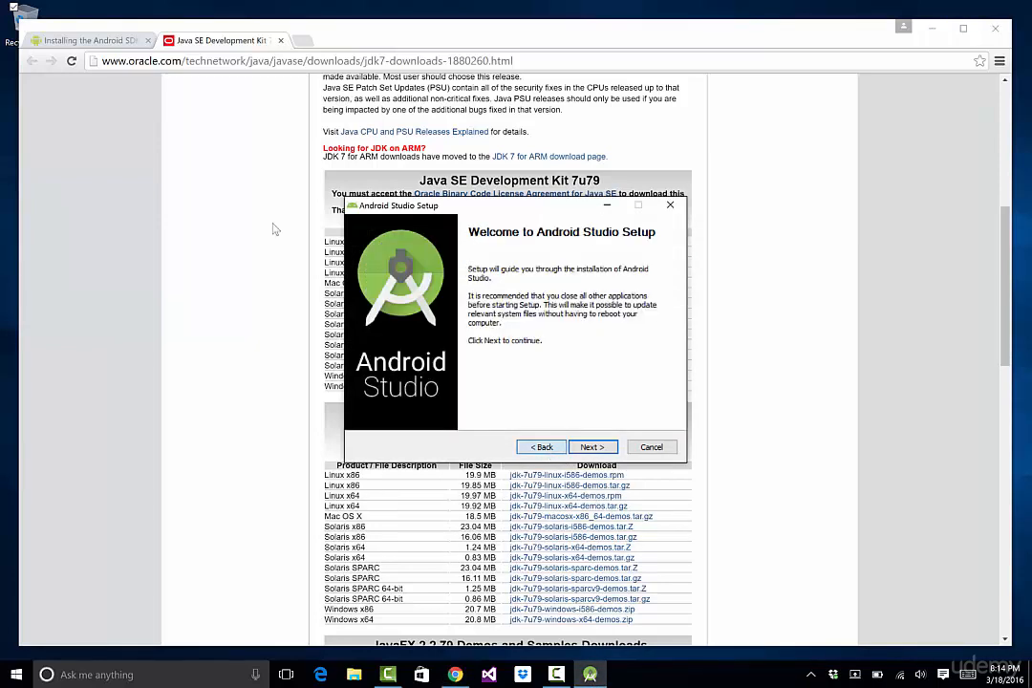
pyautogui.click(593, 448)
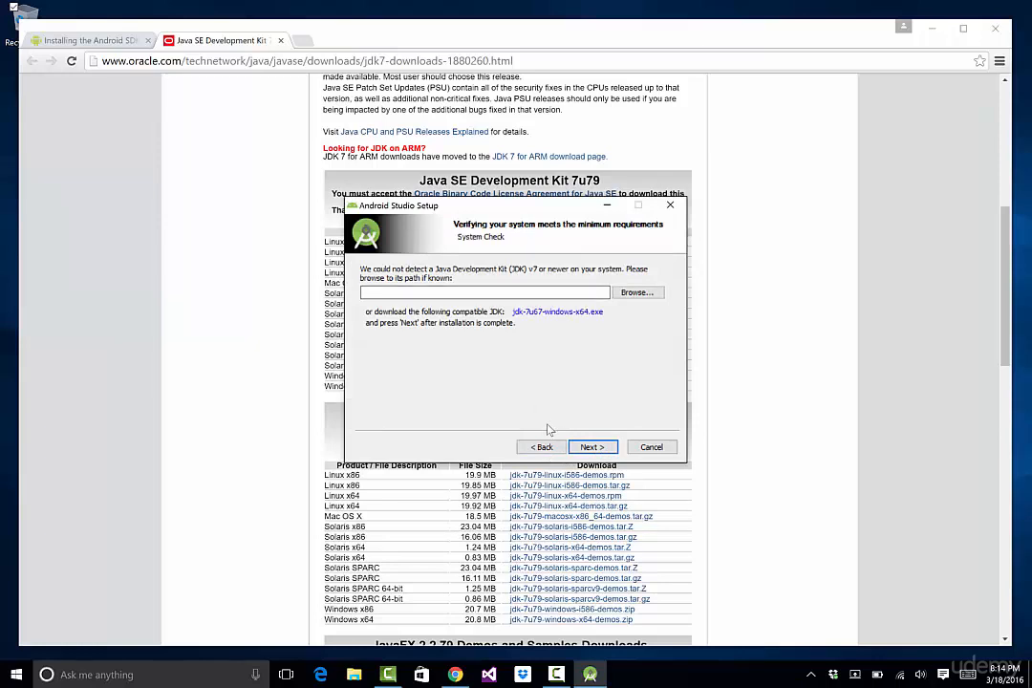
pyautogui.click(540, 447)
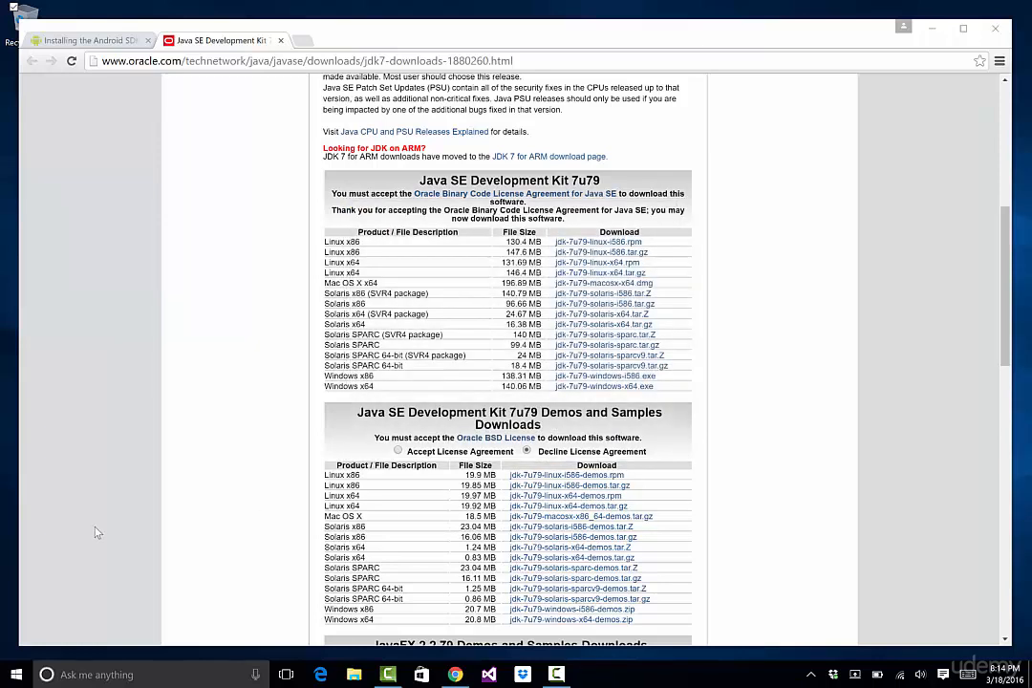
# Relaunch the android-studio-bundle installer from the Downloads folder in File Explorer
pyautogui.click(354, 675)
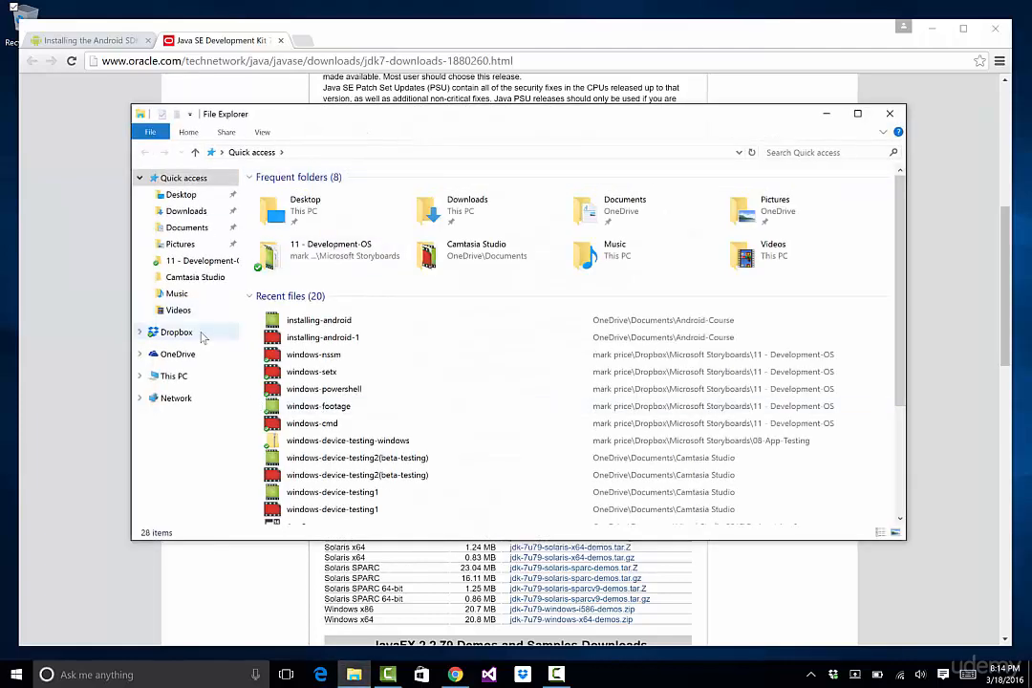
pyautogui.click(186, 212)
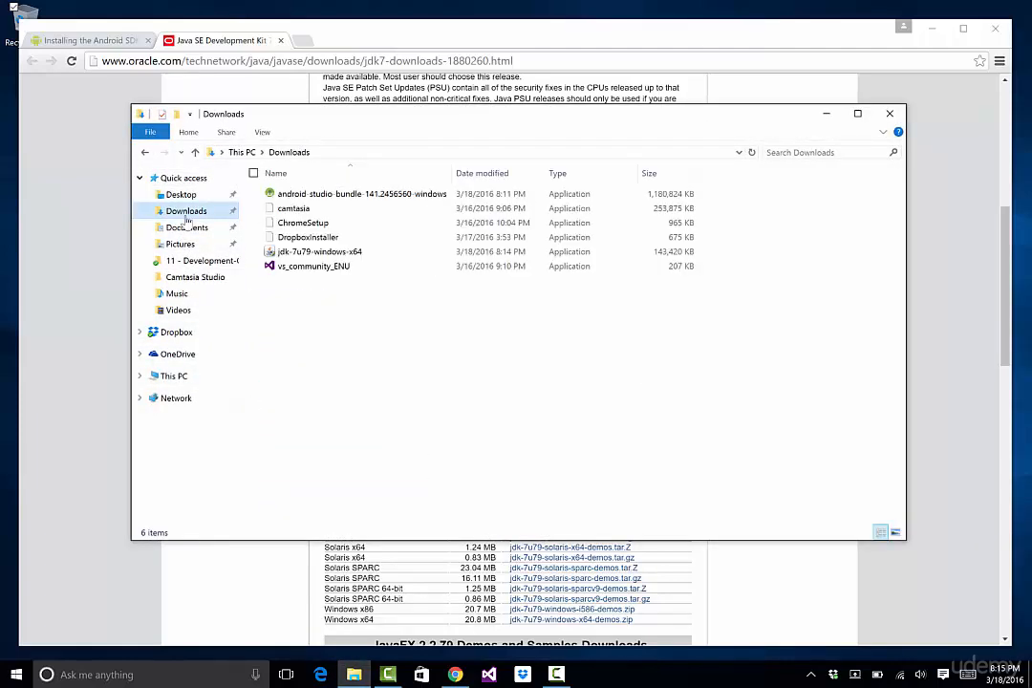
pyautogui.doubleClick(315, 194)
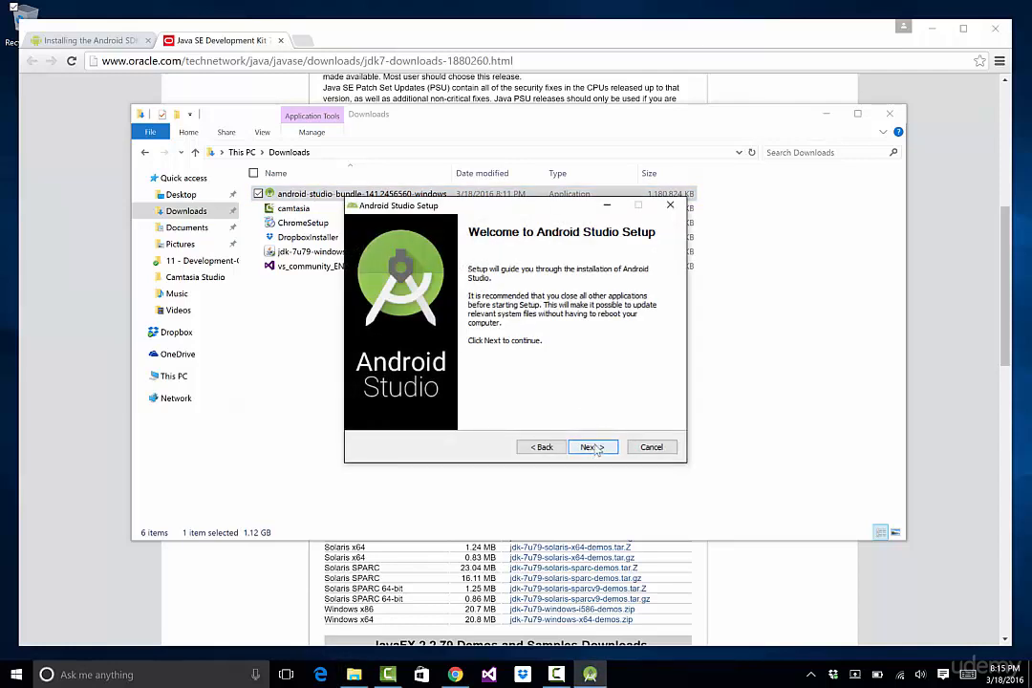
# Install Android Studio with the default components, install locations and Start Menu folder, then finish setup with Start Android Studio checked
pyautogui.click(592, 447)
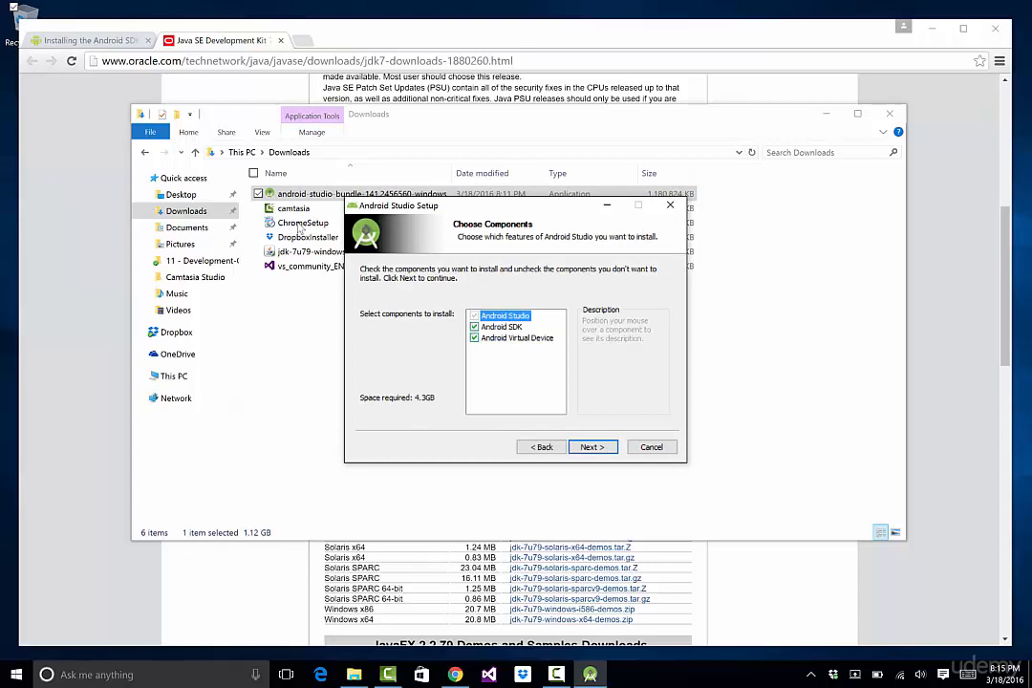
pyautogui.press('Return')
pyautogui.press('Return')
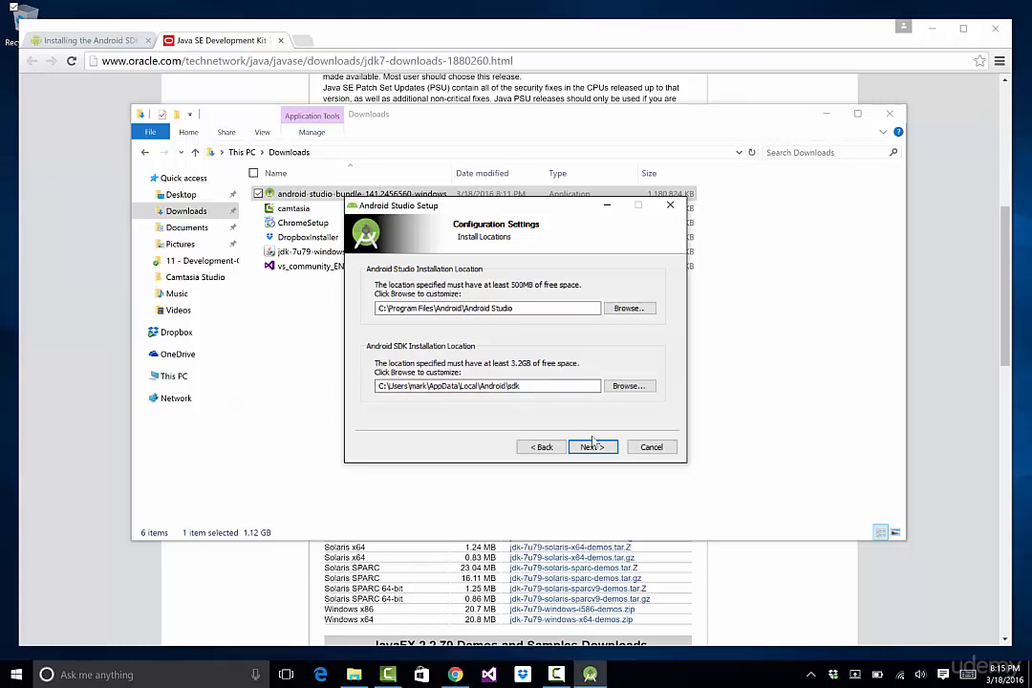
pyautogui.click(592, 447)
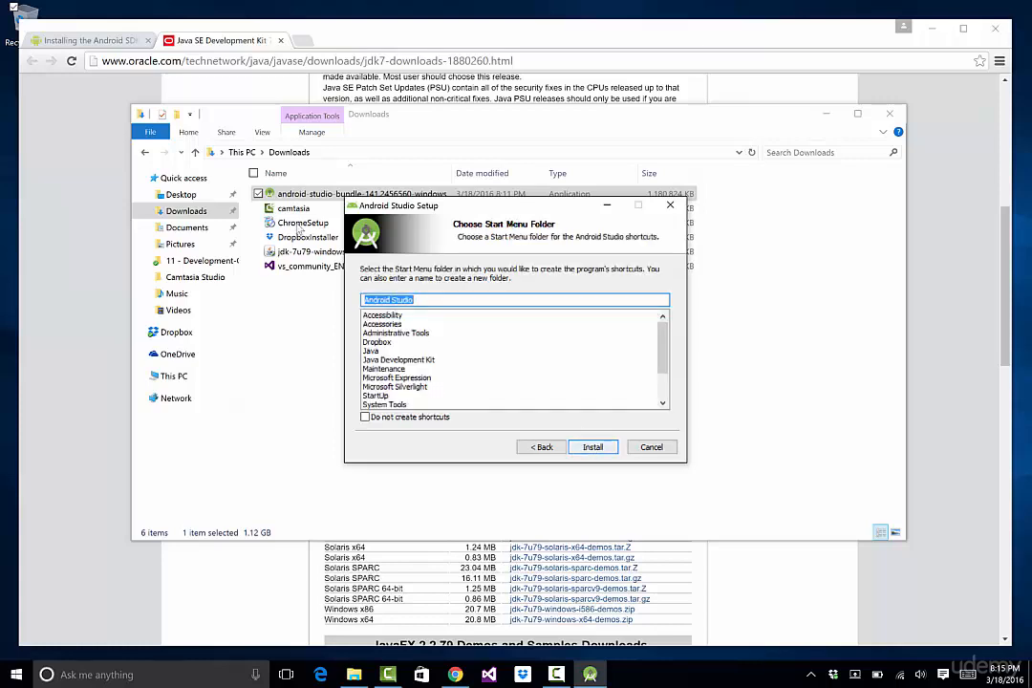
pyautogui.press('Return')
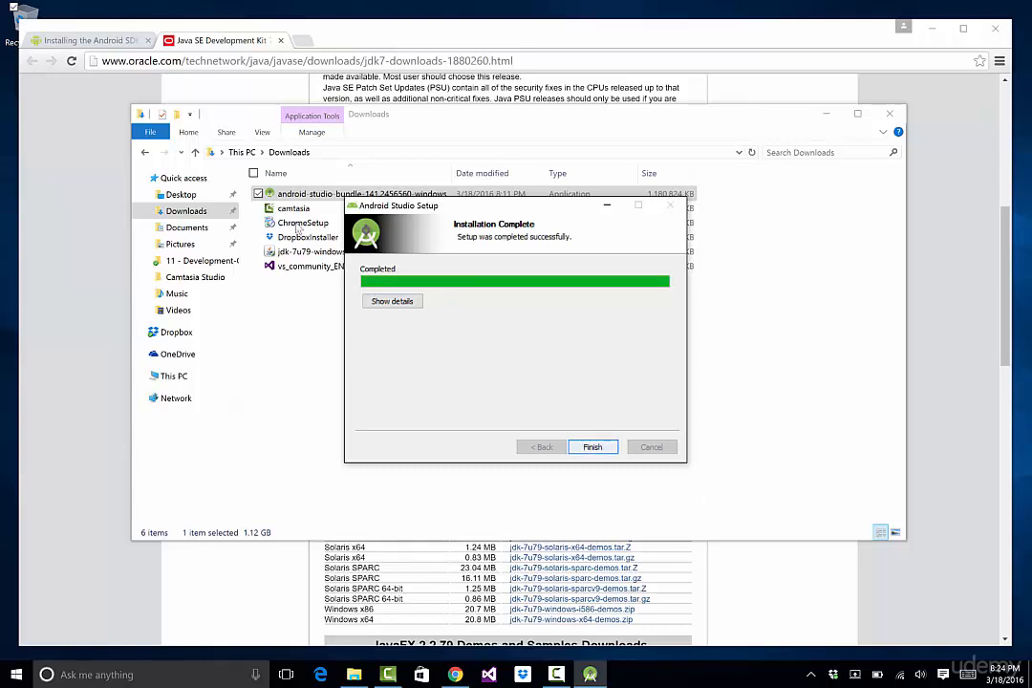
pyautogui.click(592, 447)
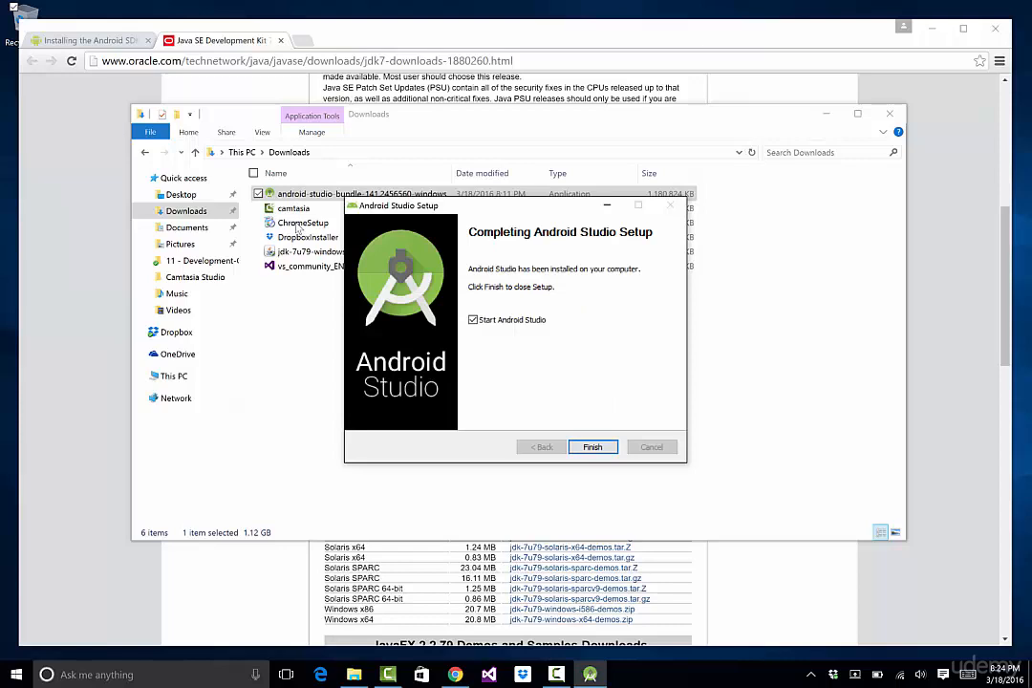
pyautogui.press('Return')
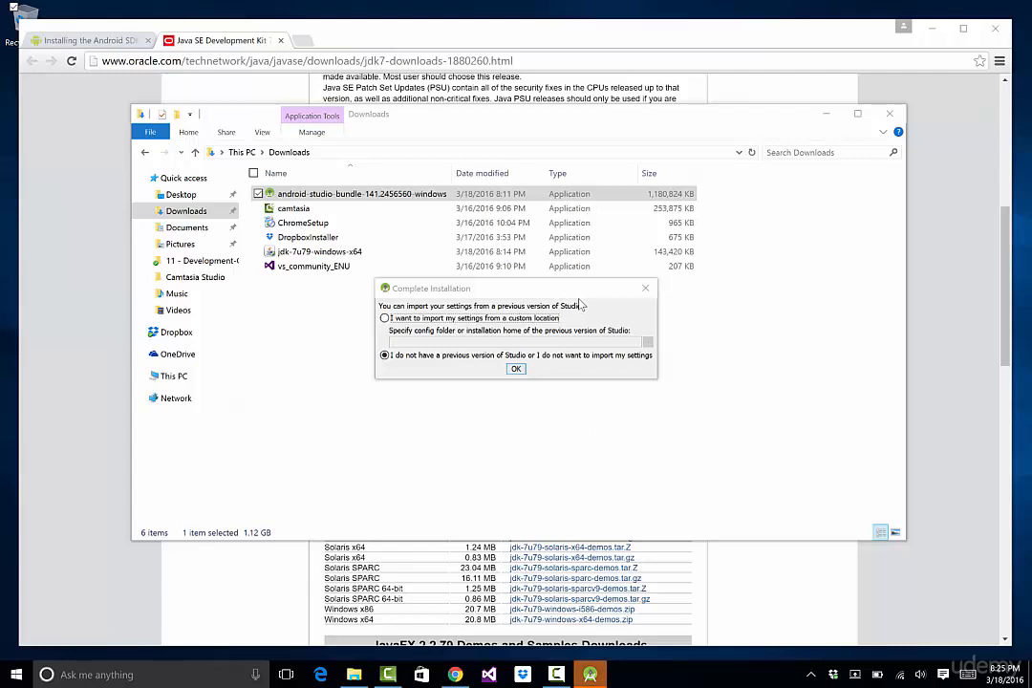
# Complete the first-run setup without importing previous settings, allowing Android Studio through the firewall and retrying the failed android-23 component
pyautogui.click(516, 369)
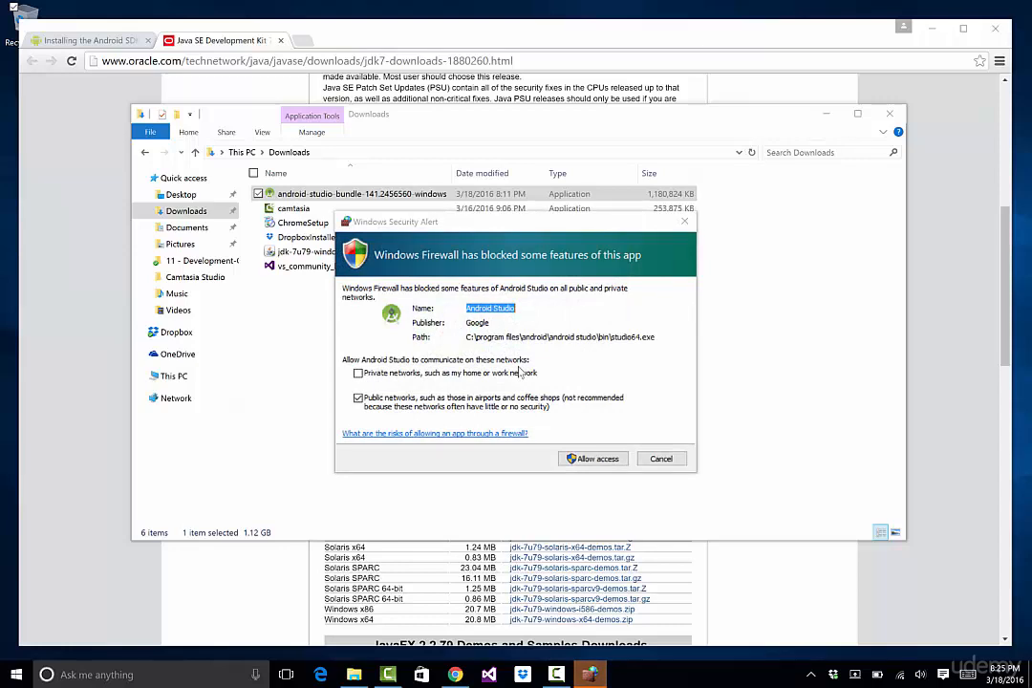
pyautogui.click(590, 462)
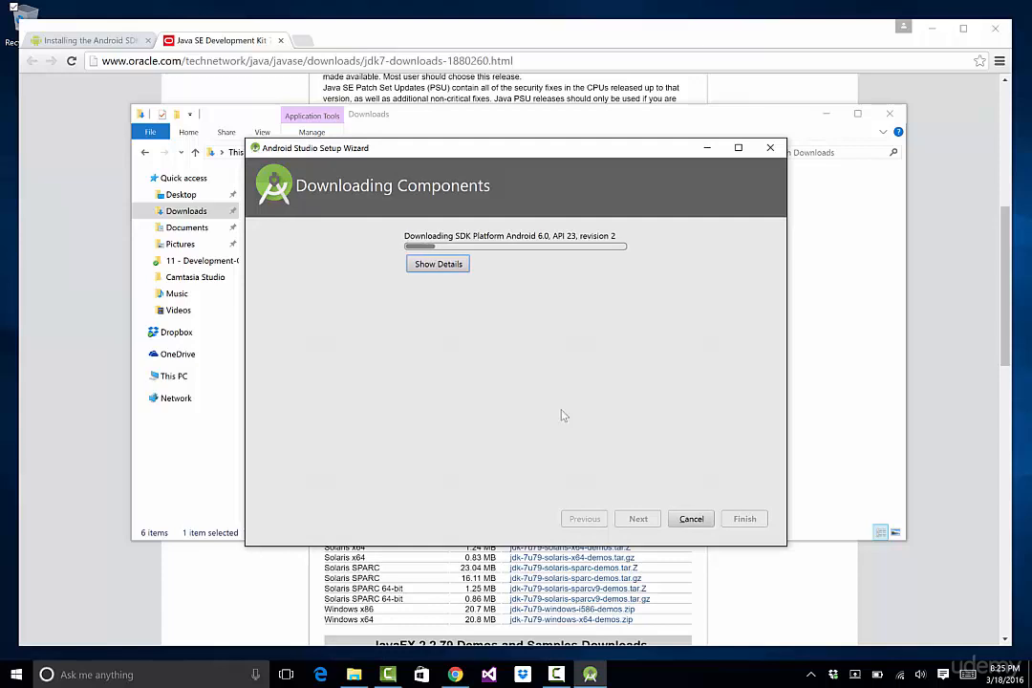
pyautogui.click(438, 263)
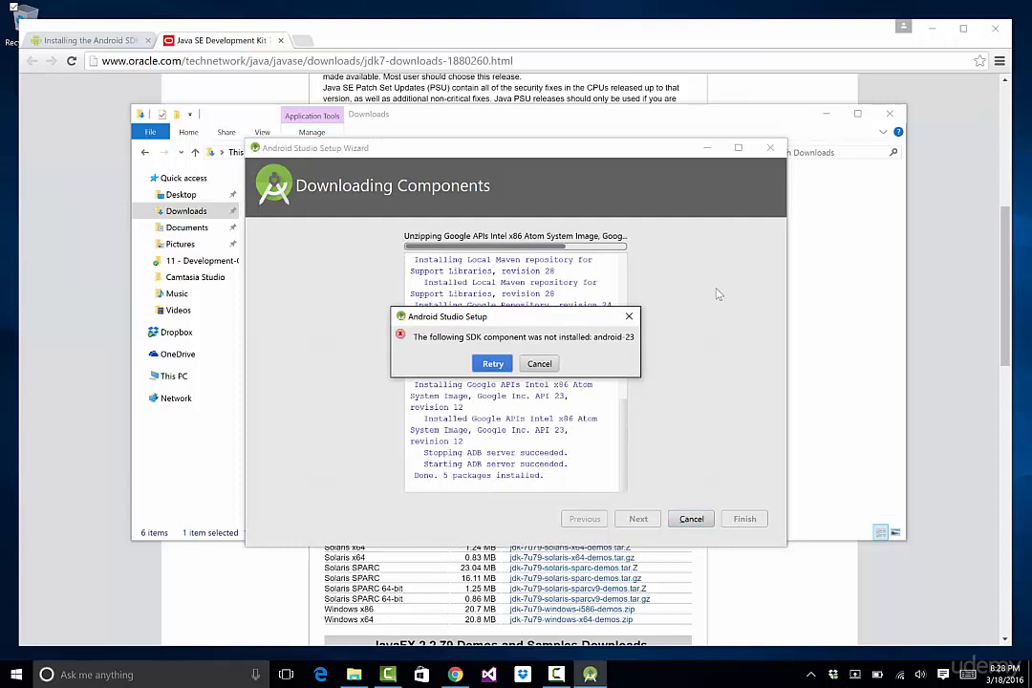
pyautogui.click(492, 364)
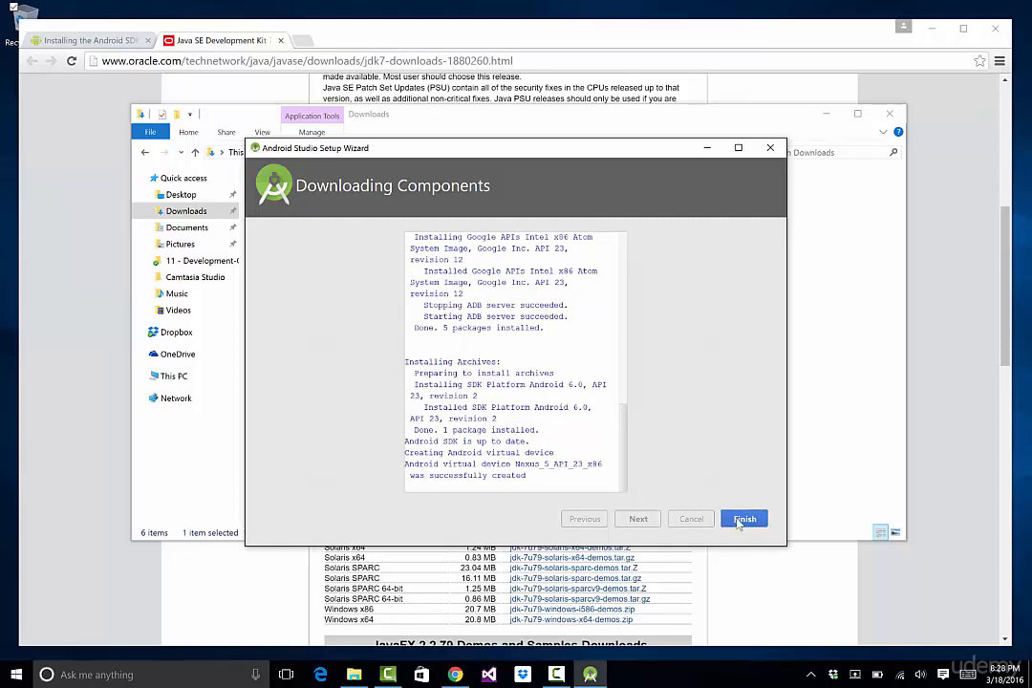
pyautogui.click(743, 519)
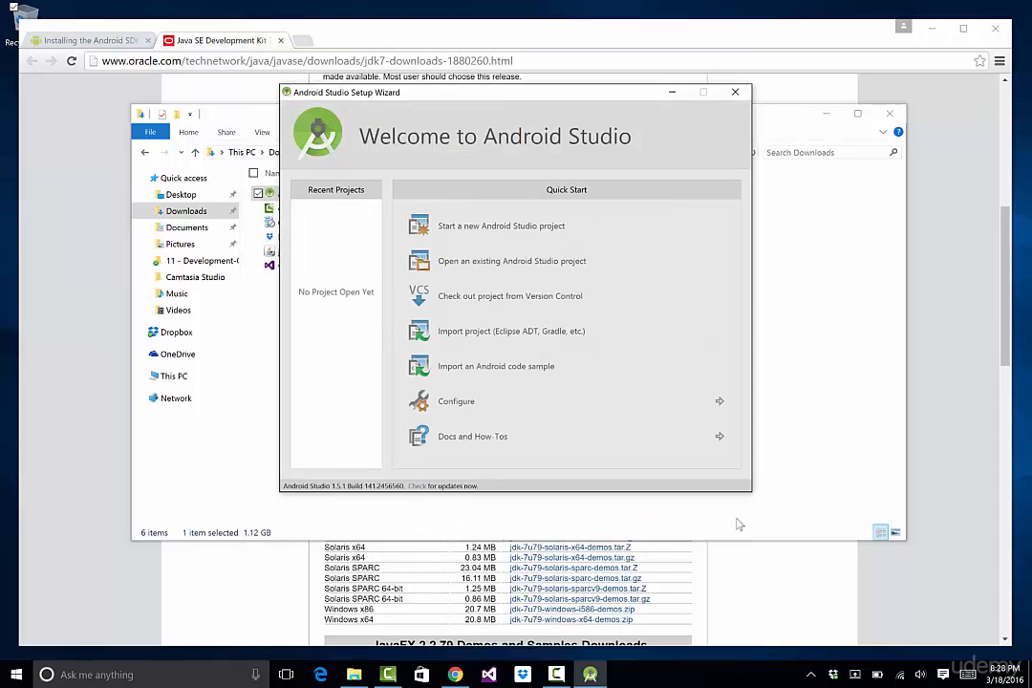
# Start a new Android Studio project, keeping the default application name My Application and location
pyautogui.click(738, 524)
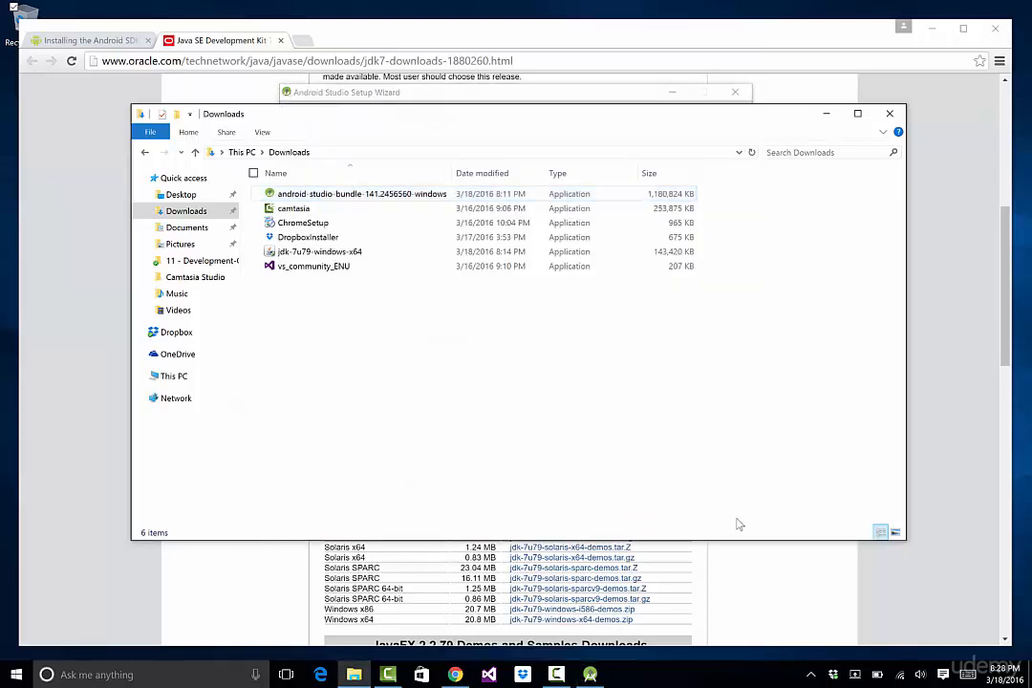
pyautogui.click(590, 675)
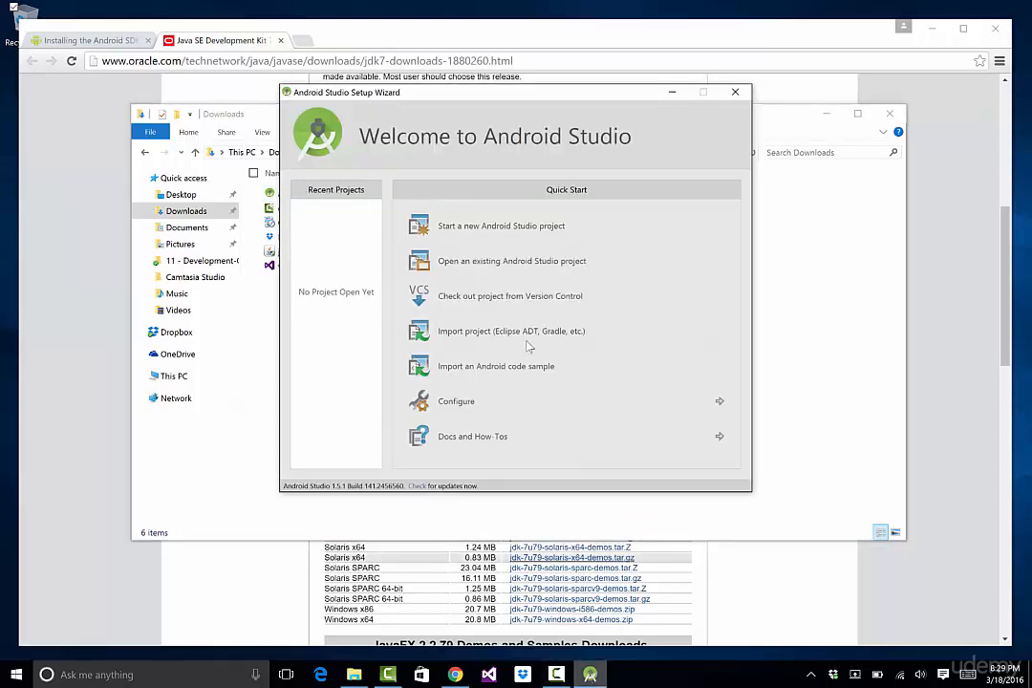
pyautogui.click(517, 227)
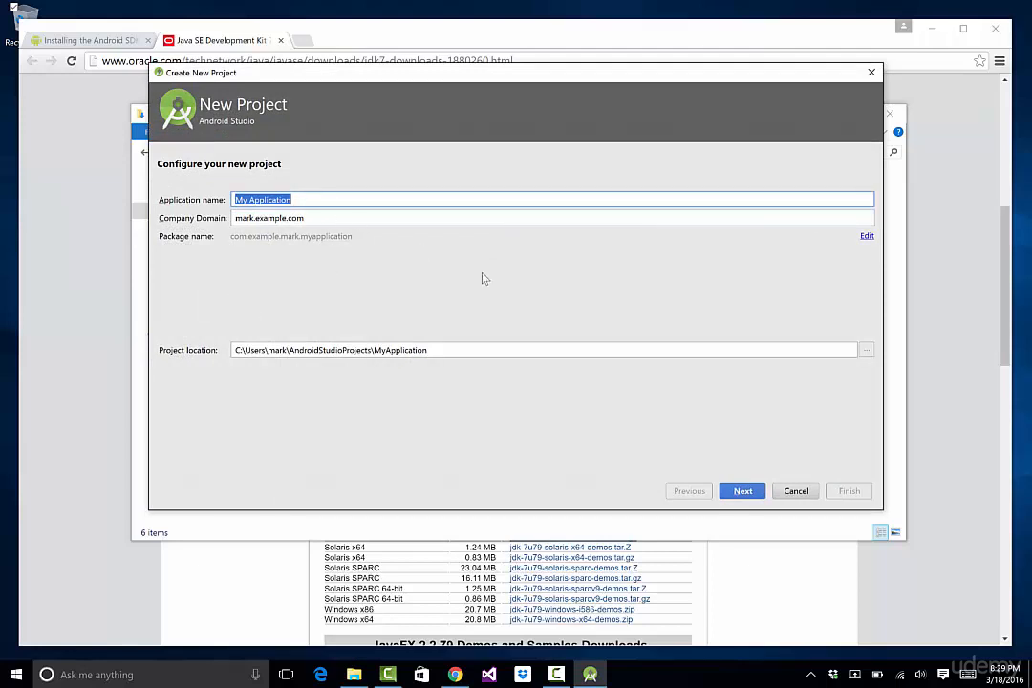
pyautogui.click(740, 491)
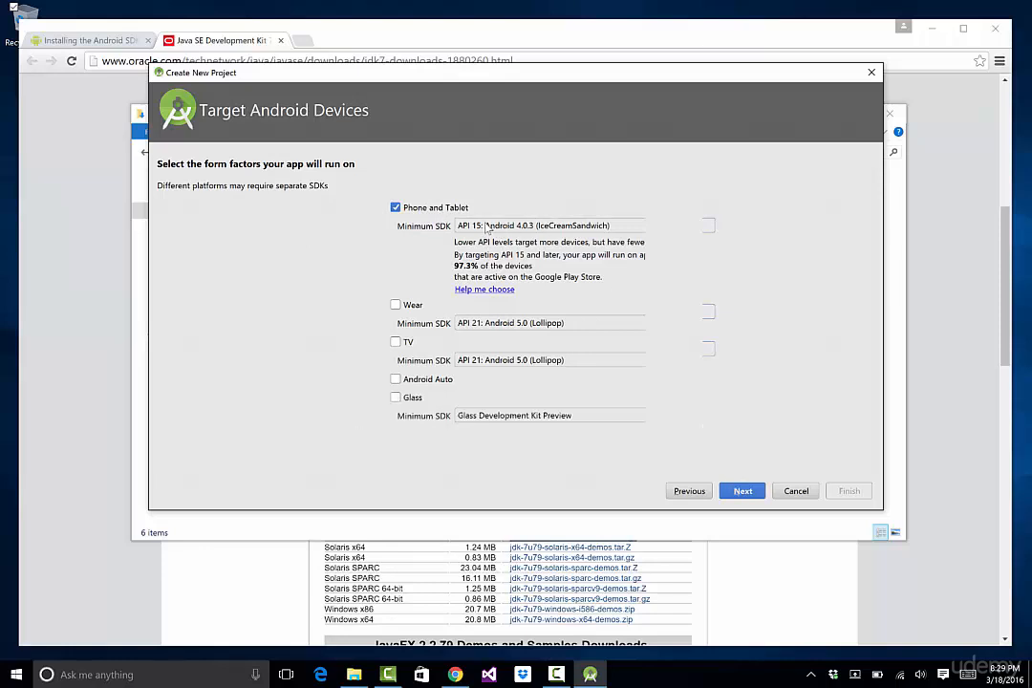
# Set the Phone and Tablet minimum SDK to API 16: Android 4.1 (Jelly Bean) and continue
pyautogui.click(487, 226)
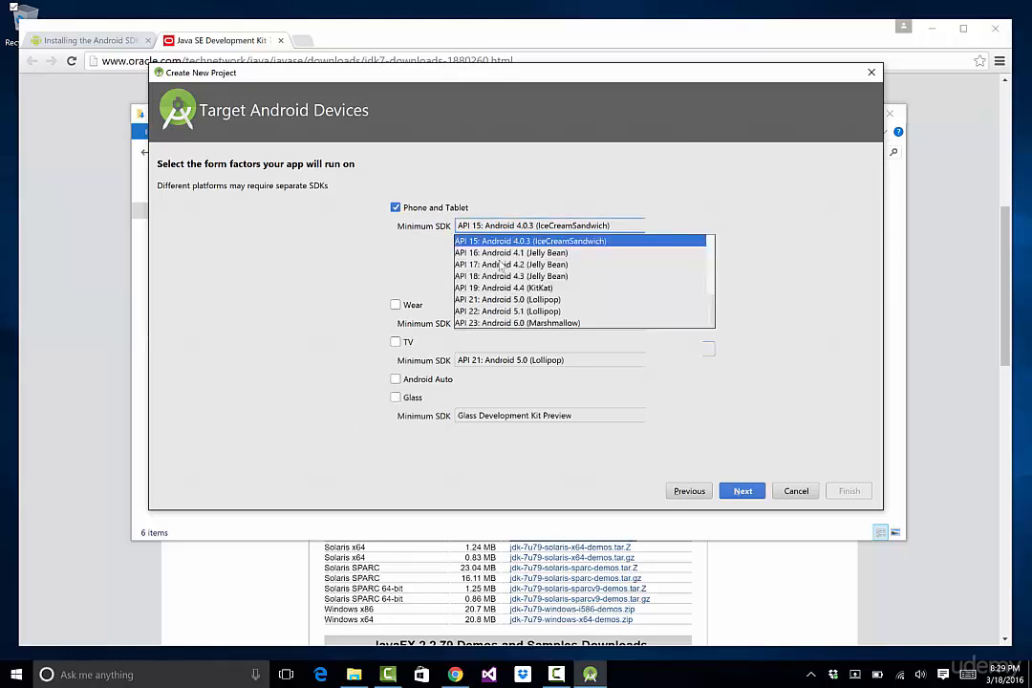
pyautogui.click(490, 226)
pyautogui.click(491, 227)
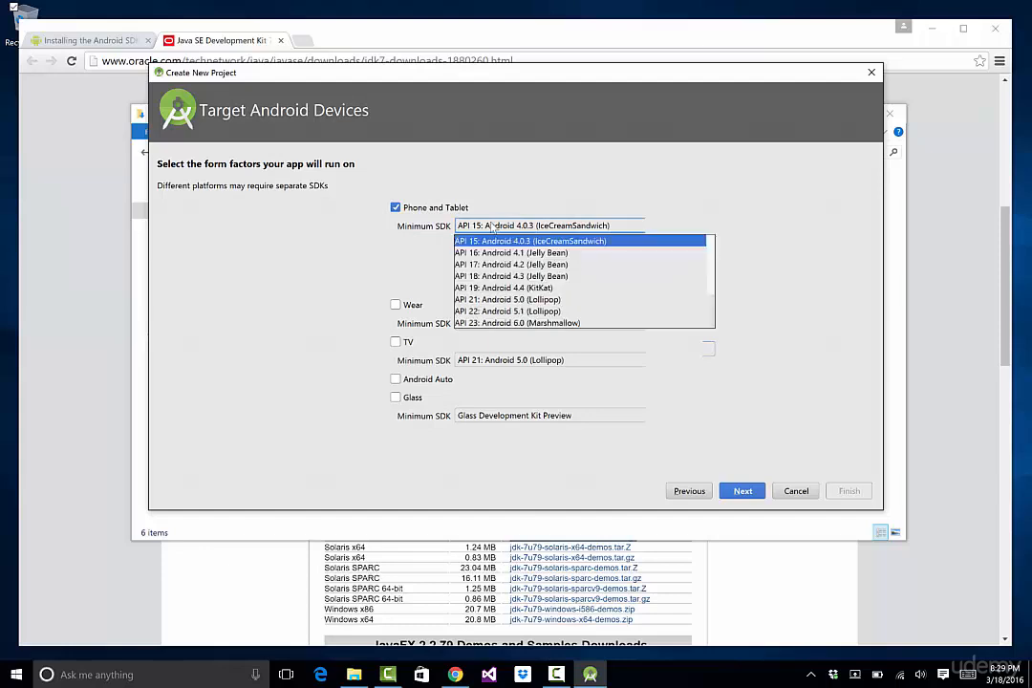
pyautogui.click(667, 330)
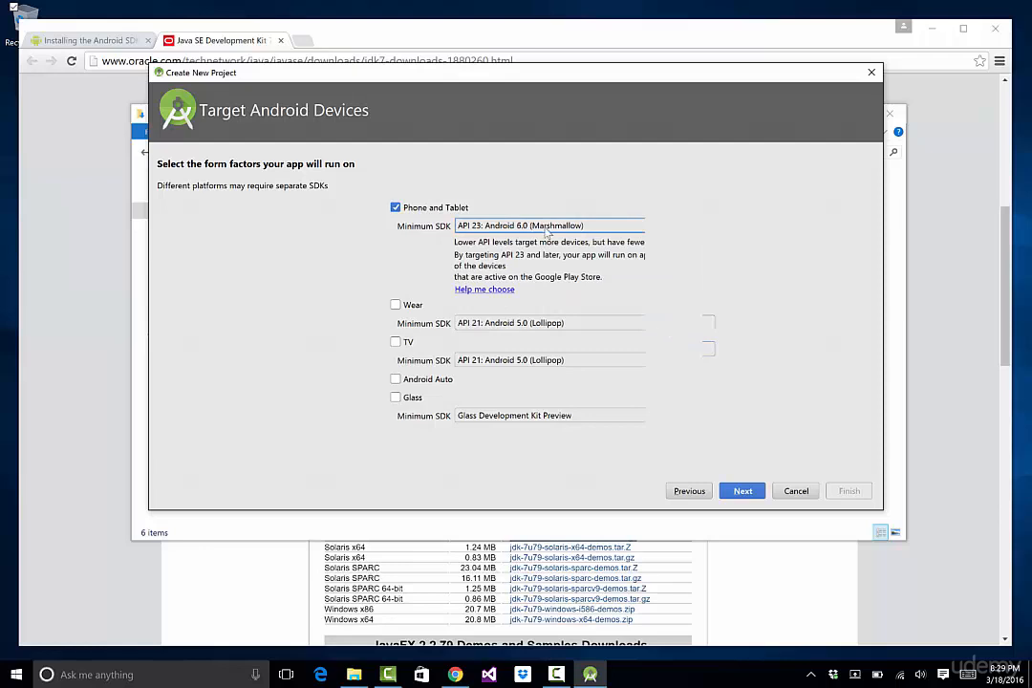
pyautogui.click(542, 229)
pyautogui.click(488, 288)
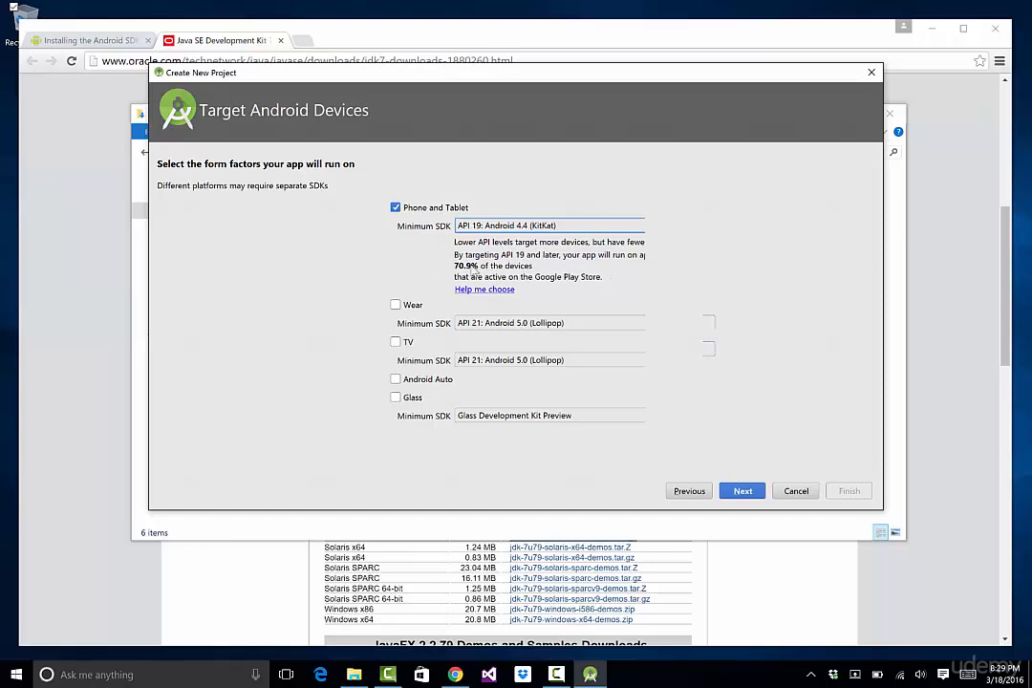
pyautogui.click(510, 226)
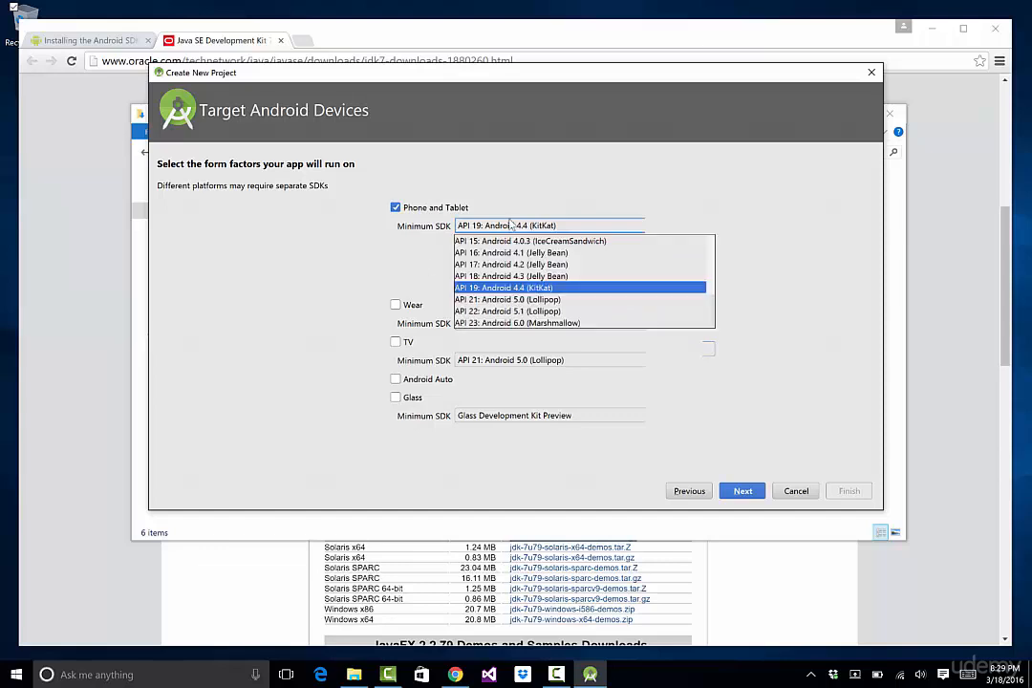
pyautogui.click(500, 323)
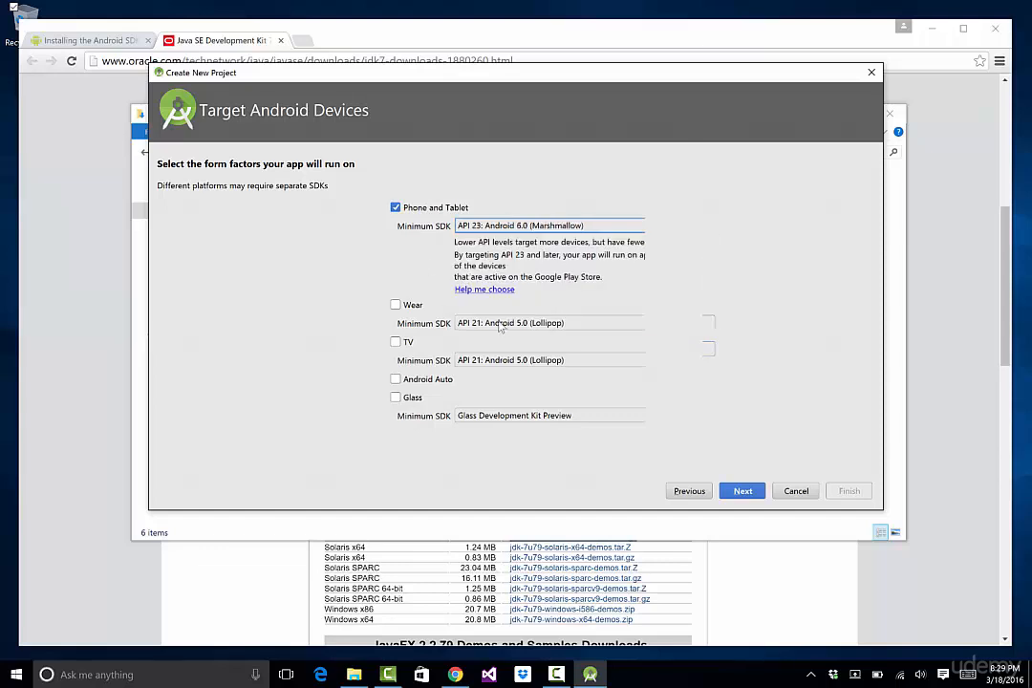
pyautogui.click(545, 227)
pyautogui.click(519, 311)
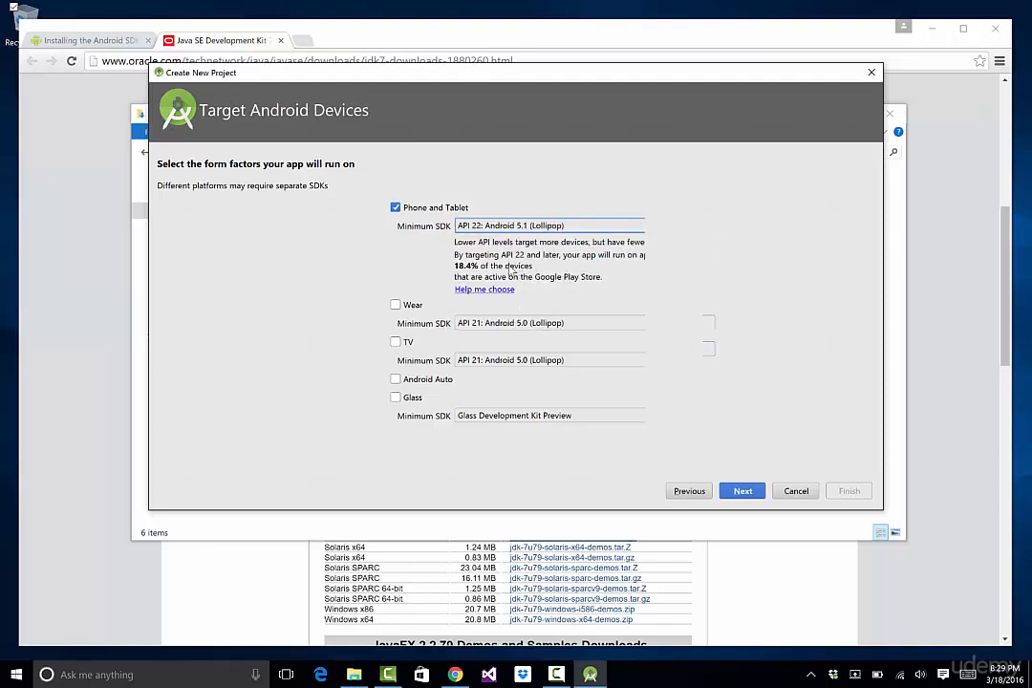
pyautogui.click(499, 226)
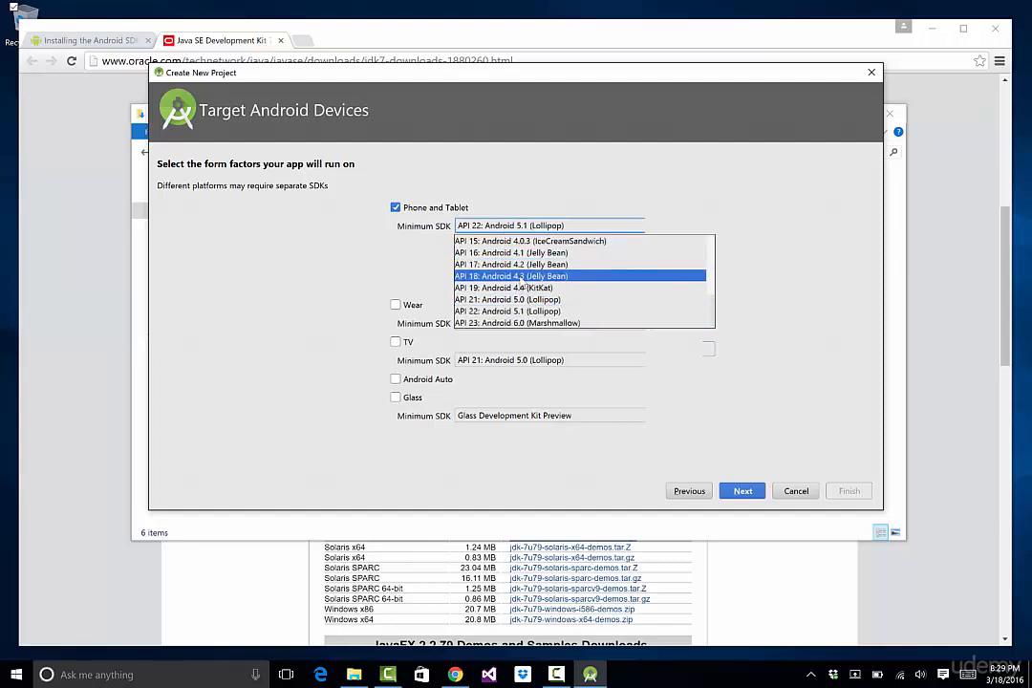
pyautogui.click(522, 253)
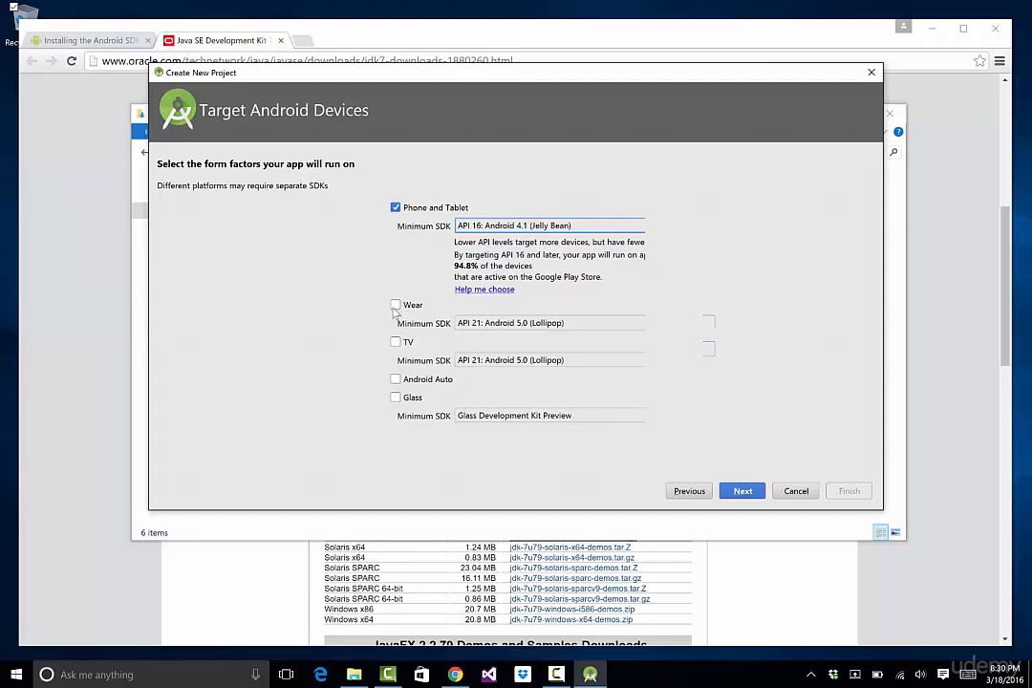
pyautogui.click(742, 491)
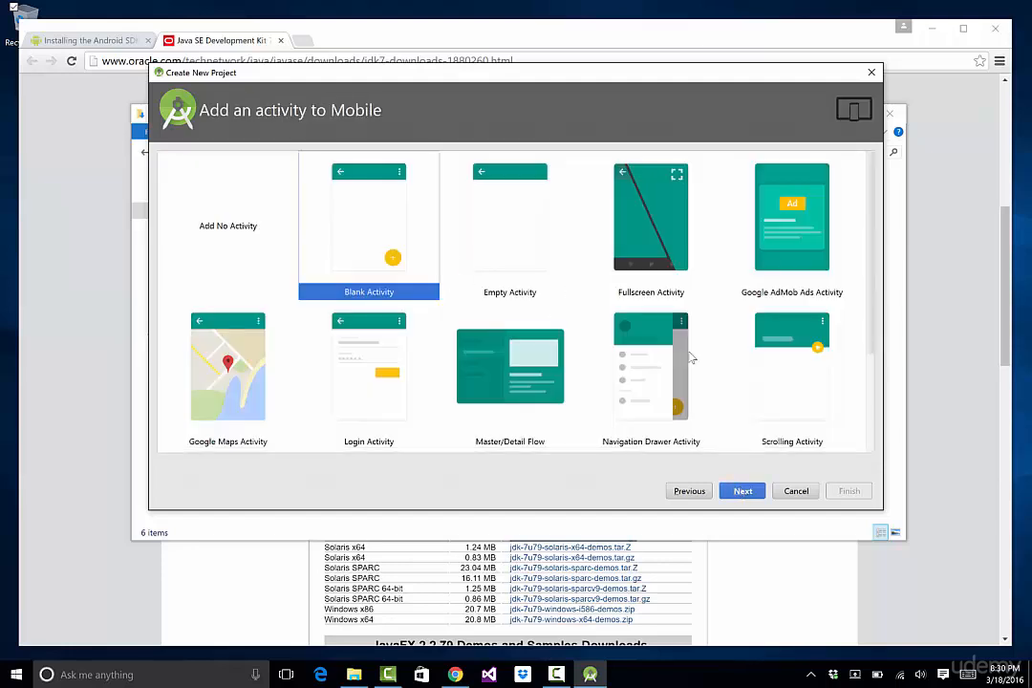
# Add a Blank Activity with the default MainActivity settings, finish creating the project, and allow Java through the firewall
pyautogui.click(742, 491)
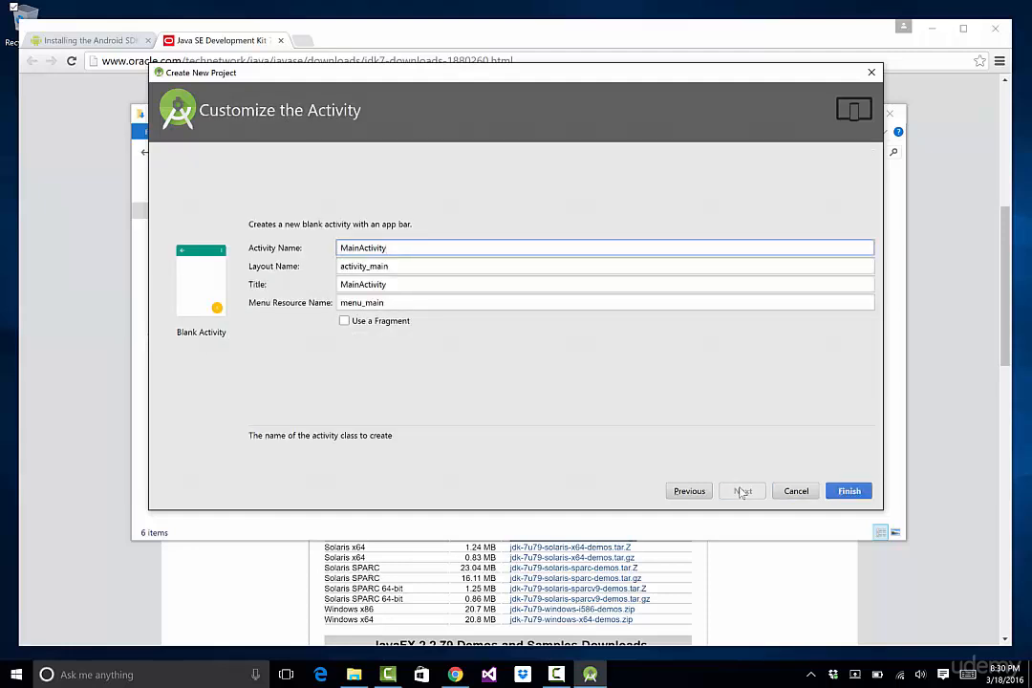
pyautogui.click(849, 490)
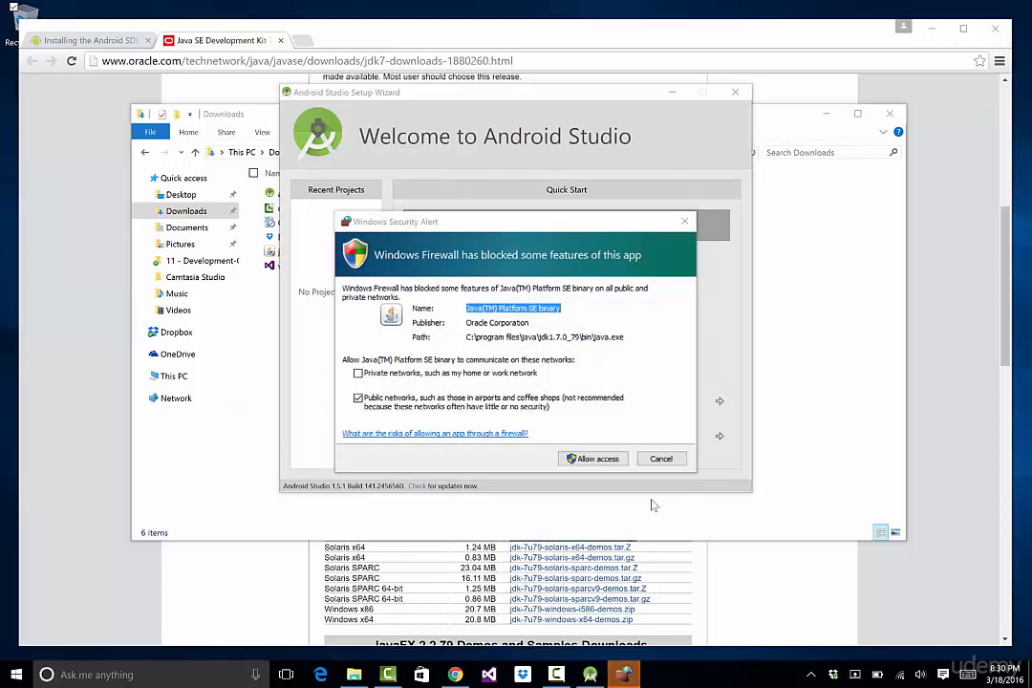
pyautogui.click(593, 458)
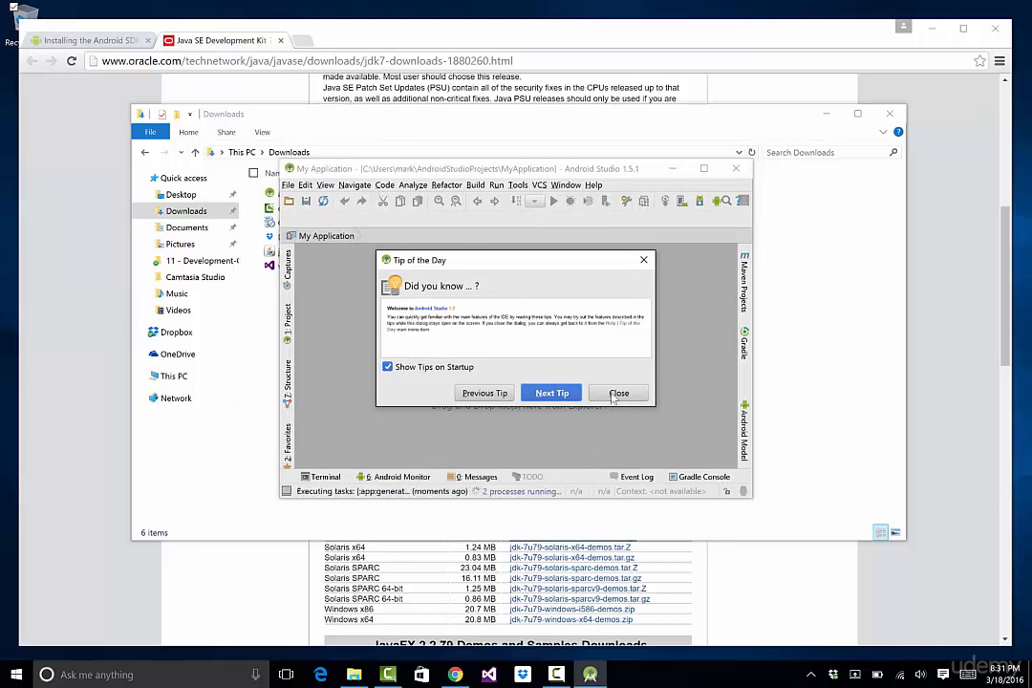
# Open the SDK Manager and select the Android N Preview, 6.0, 5.1.1, 5.0.1, 4.4W.2, 4.4.2 and 4.3.1 platforms
pyautogui.click(619, 393)
pyautogui.doubleClick(416, 168)
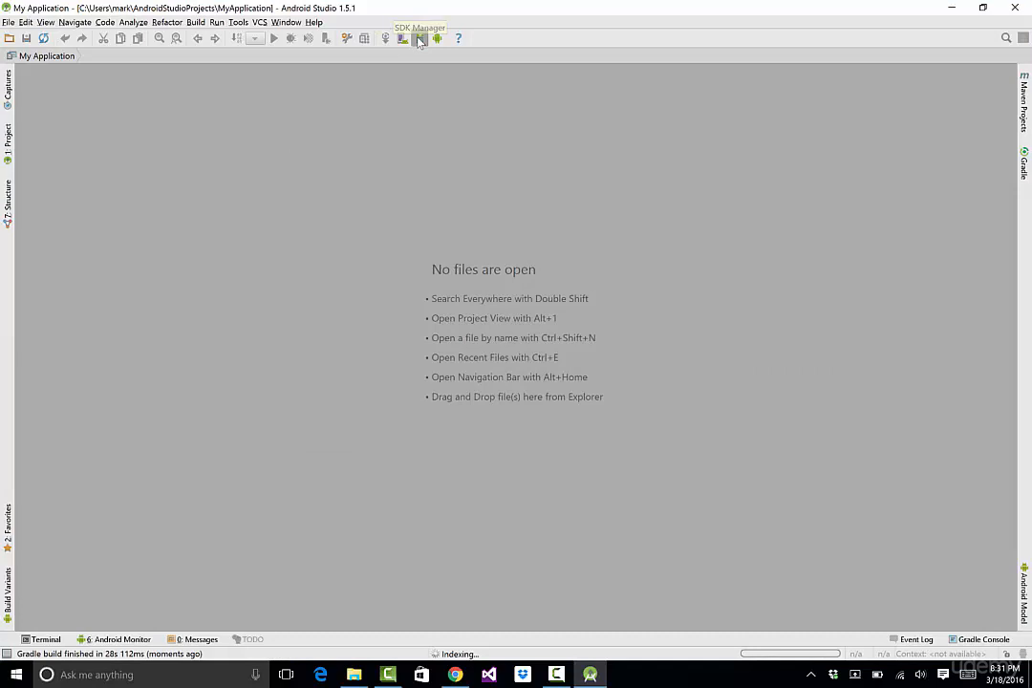
pyautogui.click(420, 39)
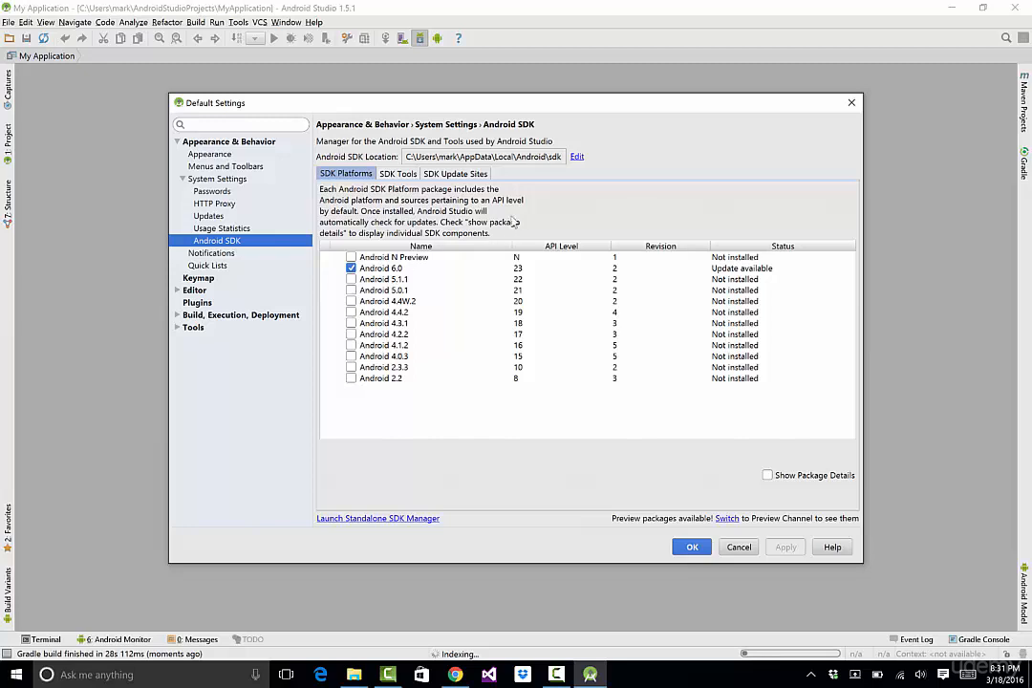
pyautogui.click(351, 268)
pyautogui.click(351, 257)
pyautogui.click(351, 257)
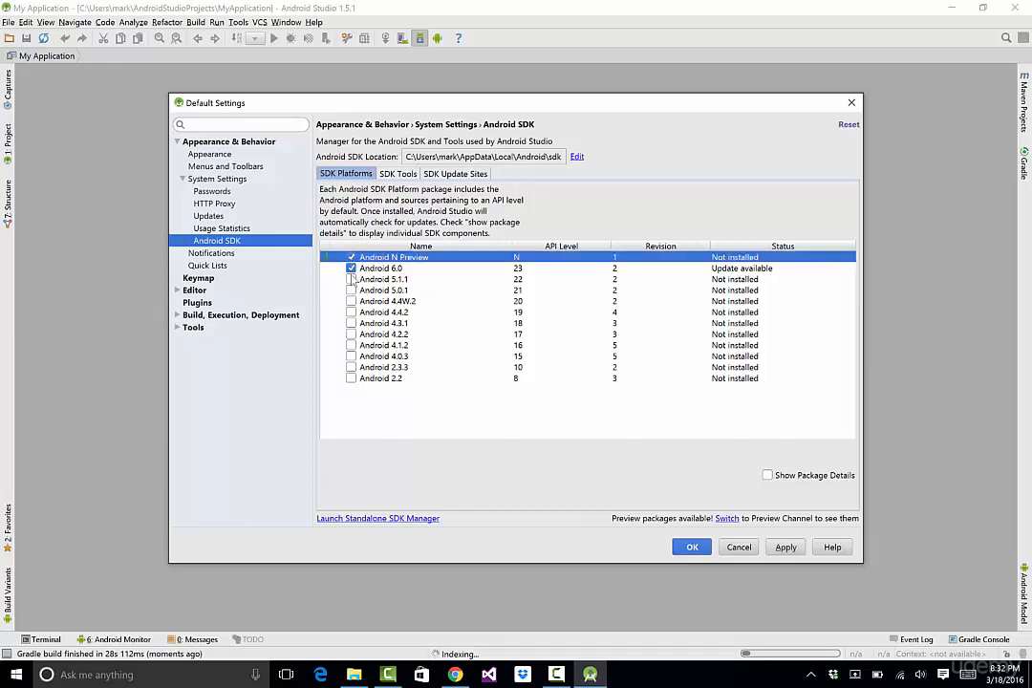
pyautogui.click(350, 279)
pyautogui.click(352, 290)
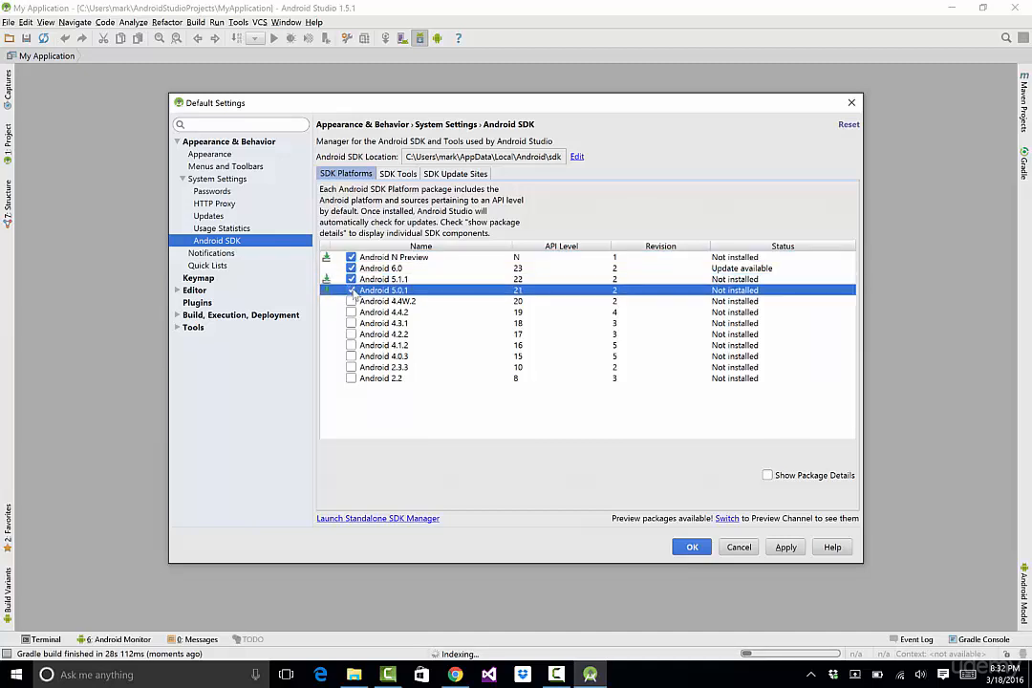
pyautogui.click(351, 301)
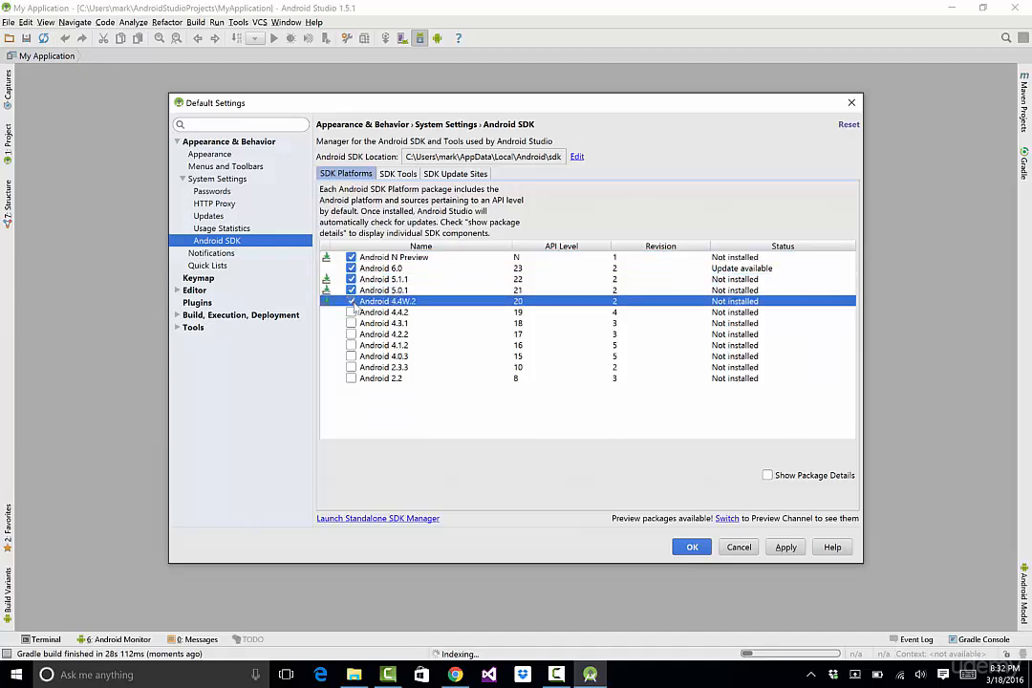
pyautogui.click(351, 313)
pyautogui.click(351, 323)
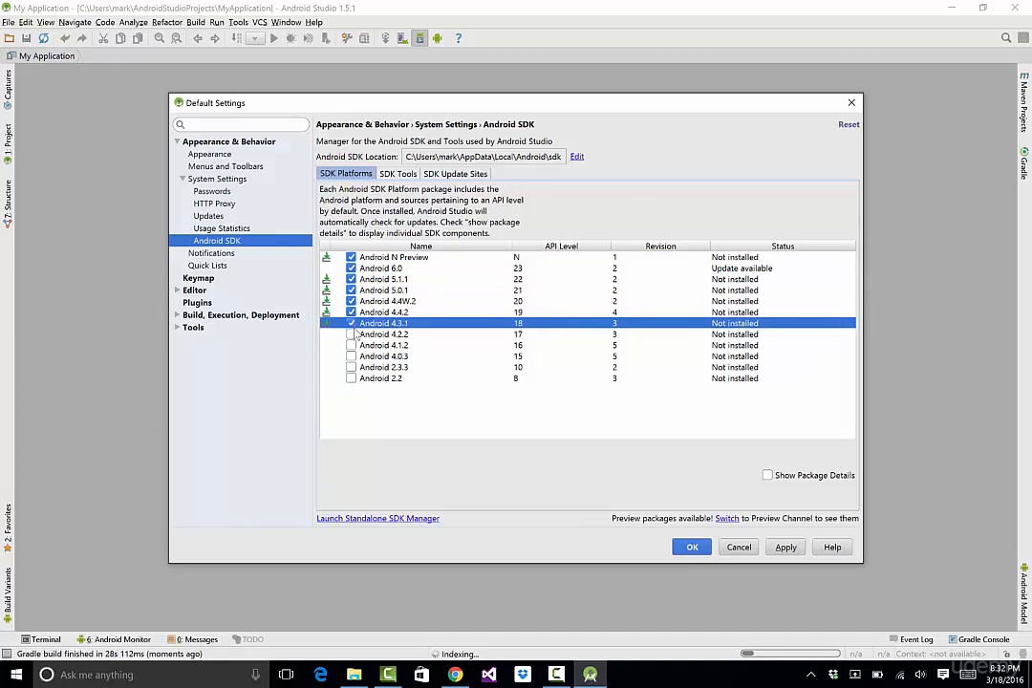
pyautogui.click(352, 325)
pyautogui.click(351, 323)
# Apply and install the selected SDK platform packages, then close the settings
pyautogui.click(786, 548)
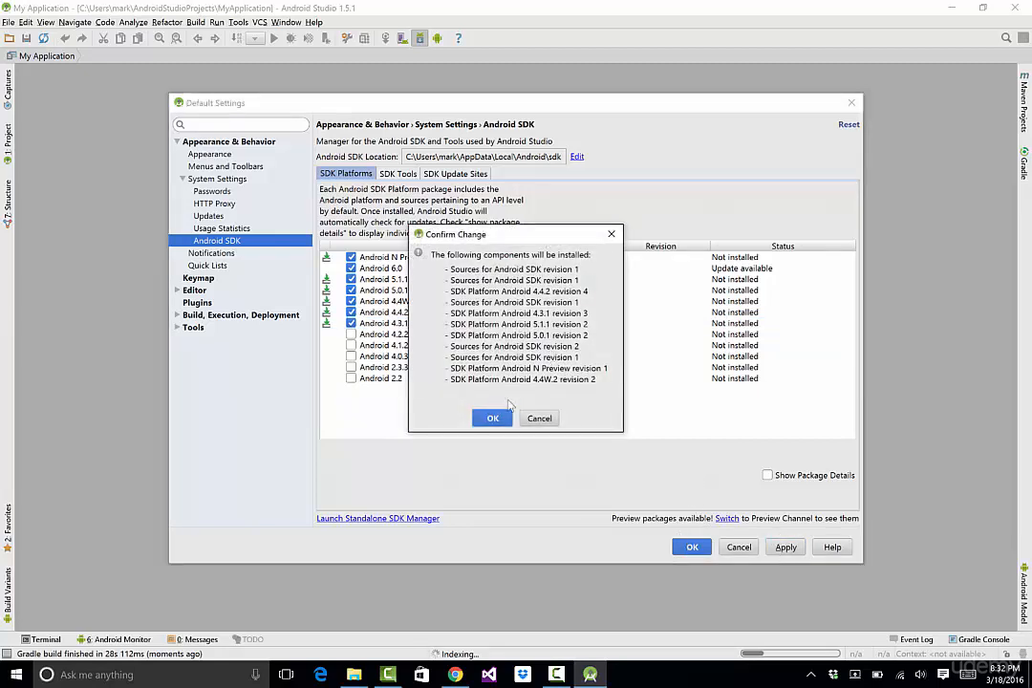
pyautogui.click(493, 418)
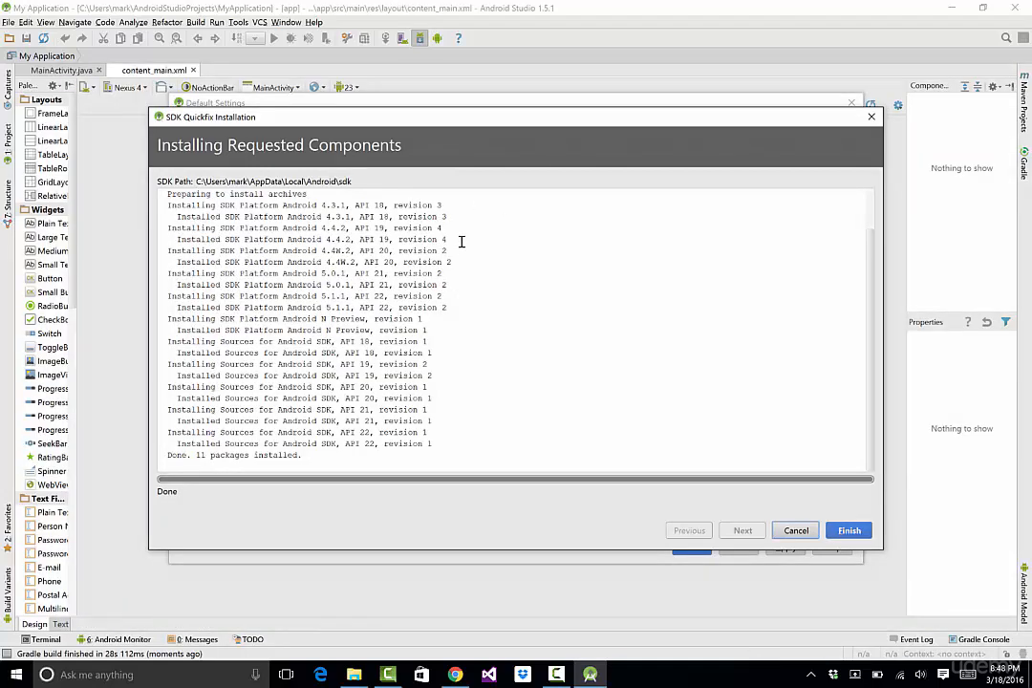
pyautogui.click(850, 531)
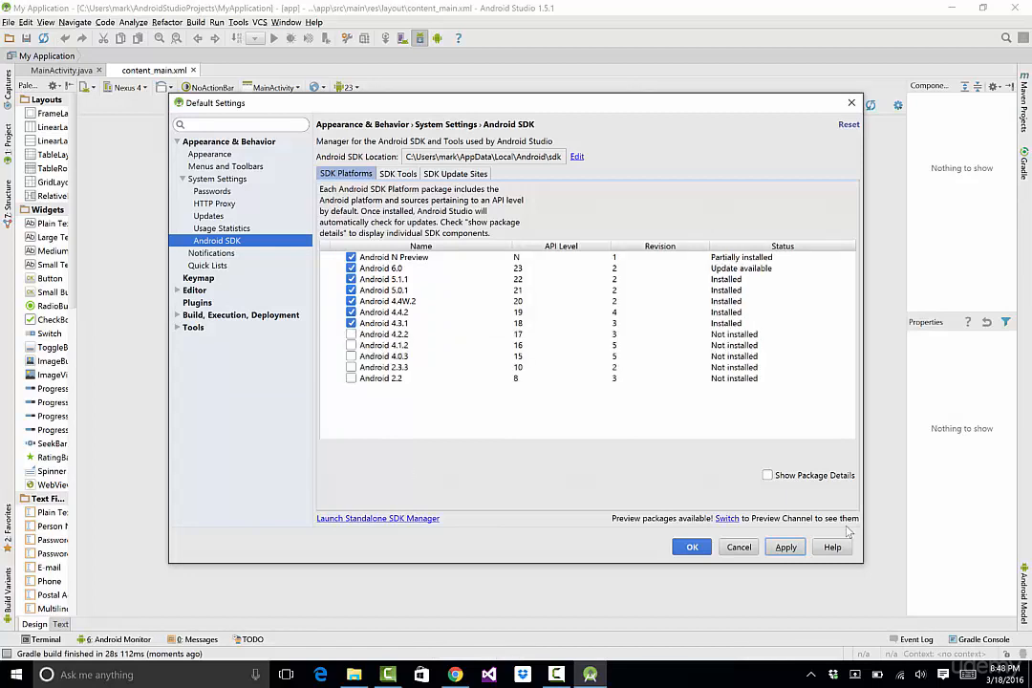
pyautogui.click(690, 548)
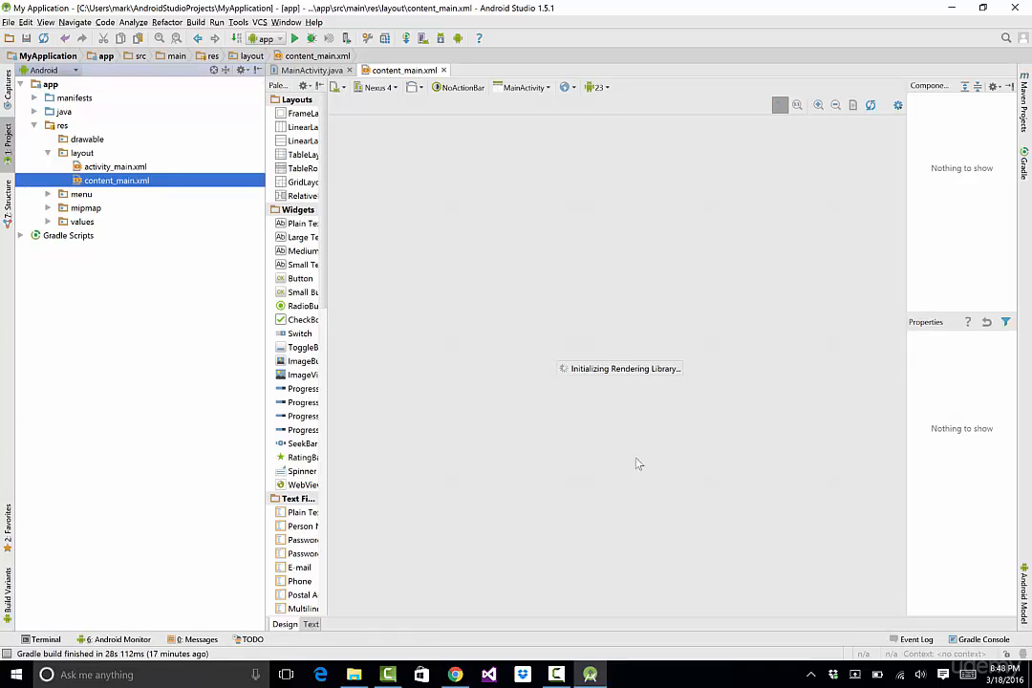
# Start creating a new virtual device in the AVD Manager and select the Nexus 6 phone hardware
pyautogui.click(422, 39)
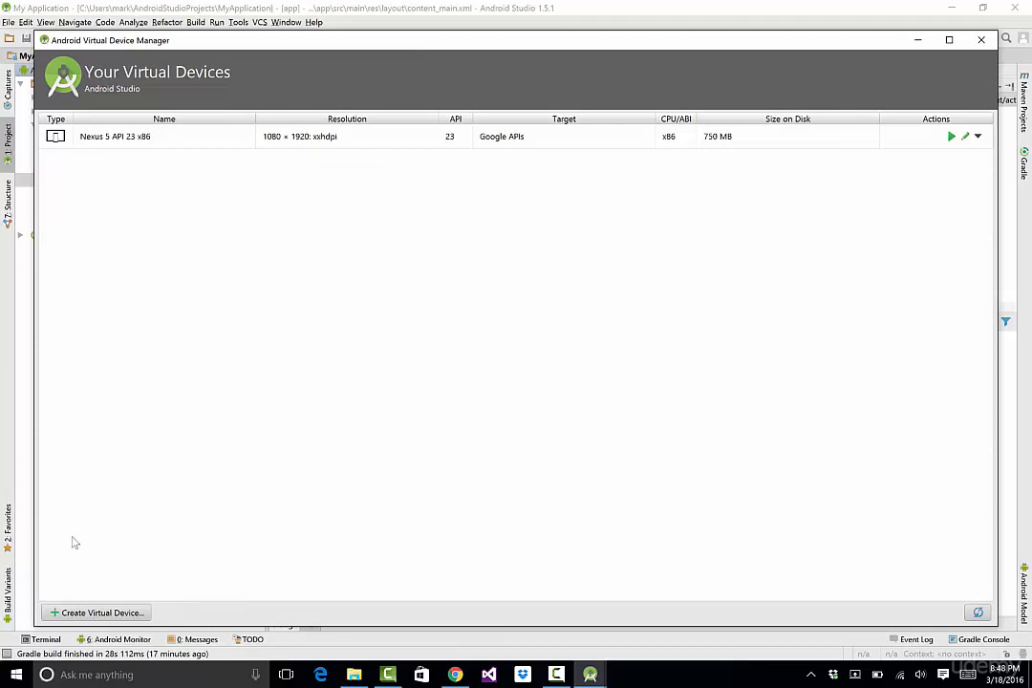
pyautogui.click(75, 614)
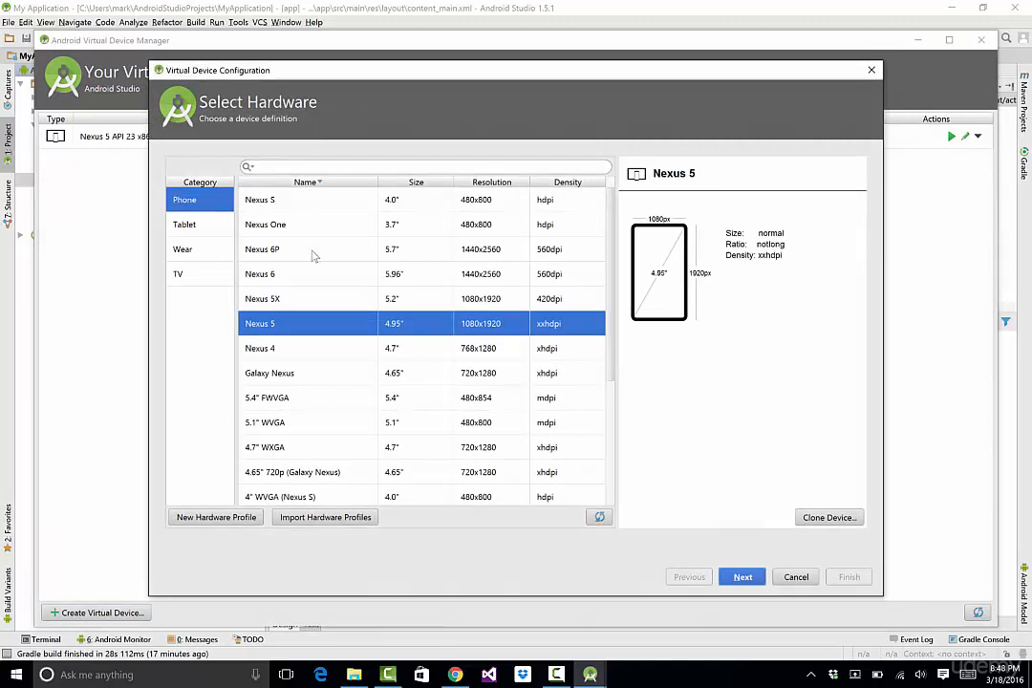
pyautogui.click(294, 278)
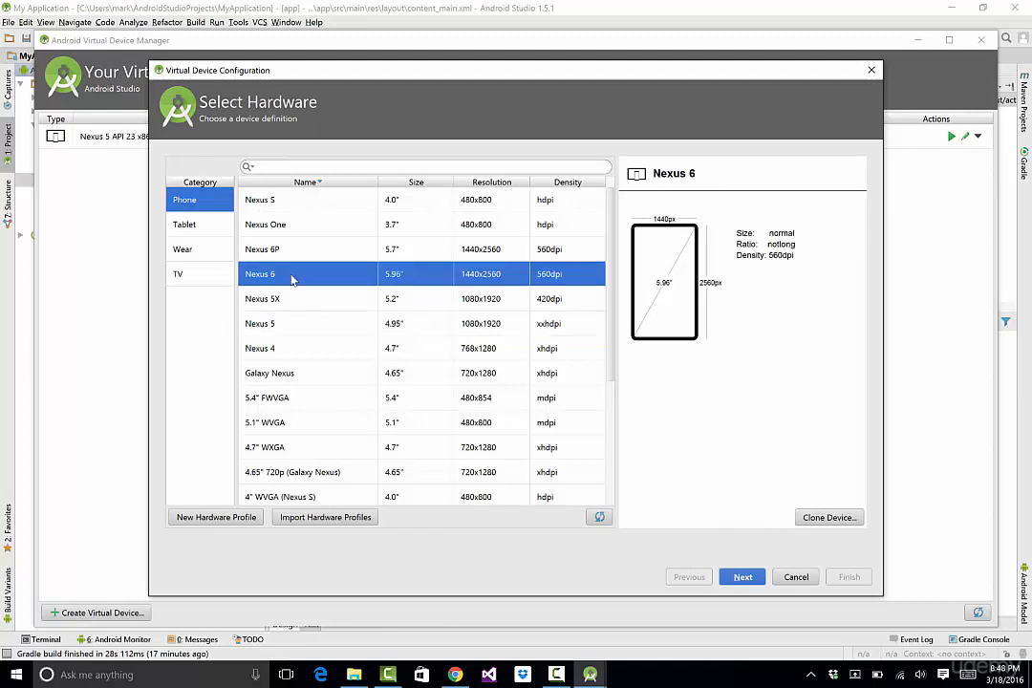